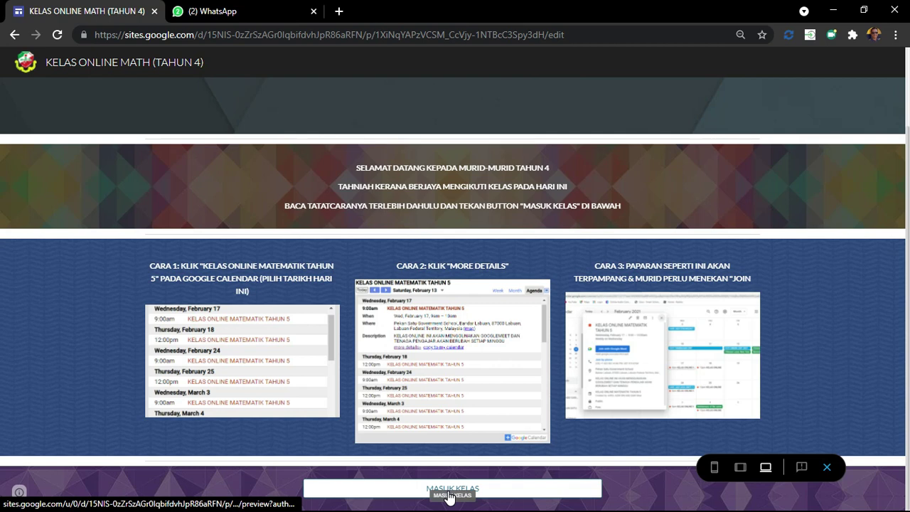
Step: Enter the TAHUN 4 math class page with the MASUK KELAS button on the welcome page
click(402, 494)
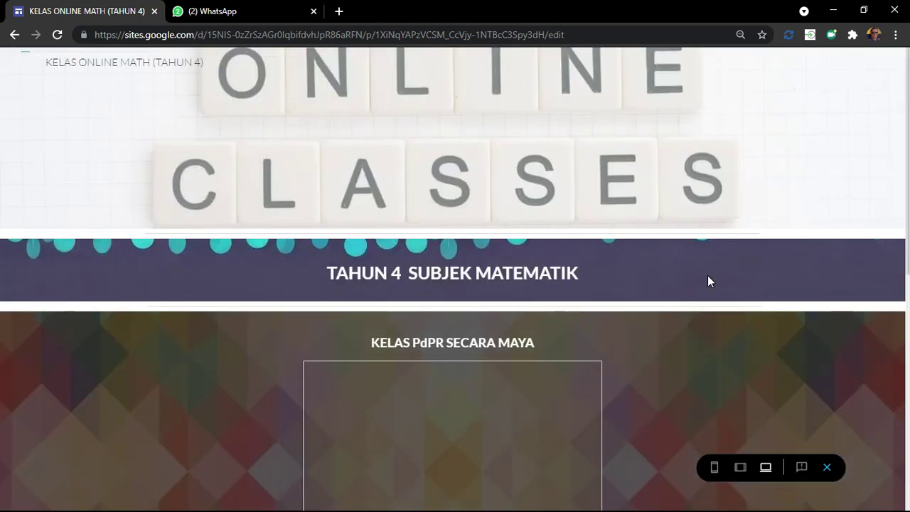
Step: Open the 25 June class event's 'more details' from the embedded agenda, closing the spare blank tab
scroll(708, 281, down, 4)
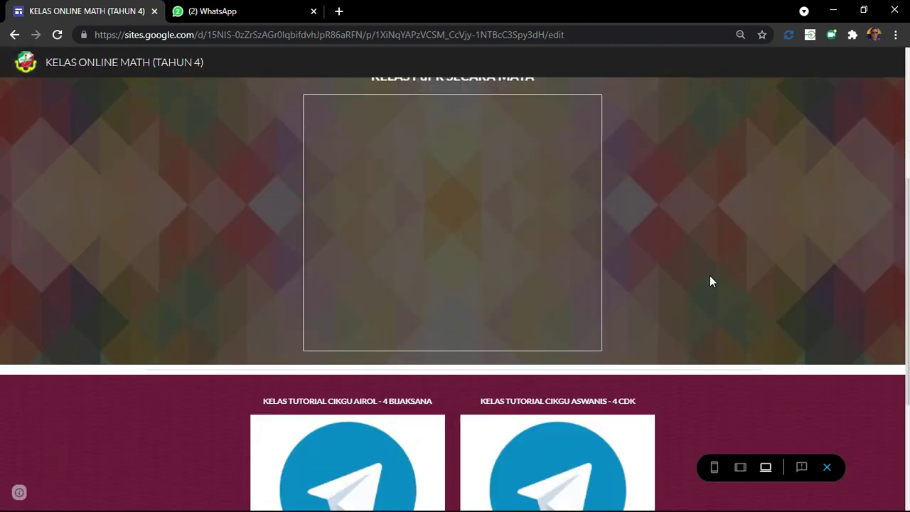
scroll(710, 281, up, 2)
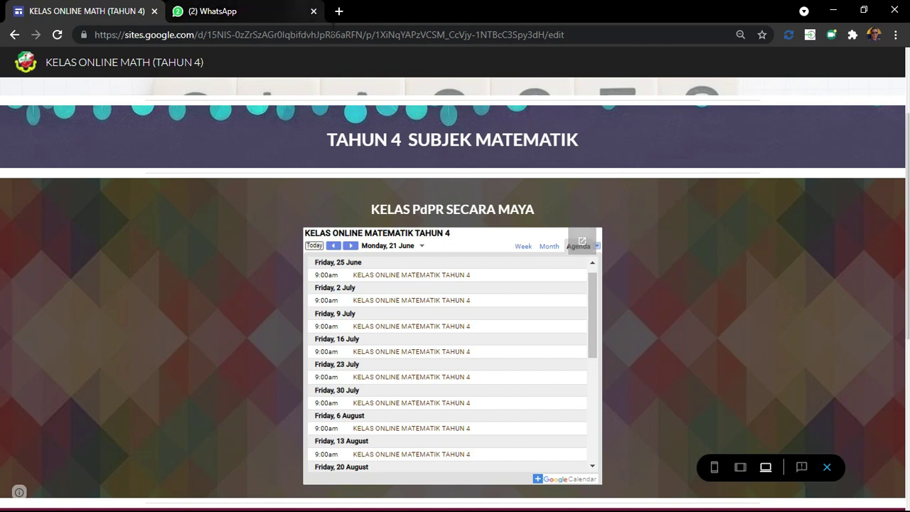
click(338, 11)
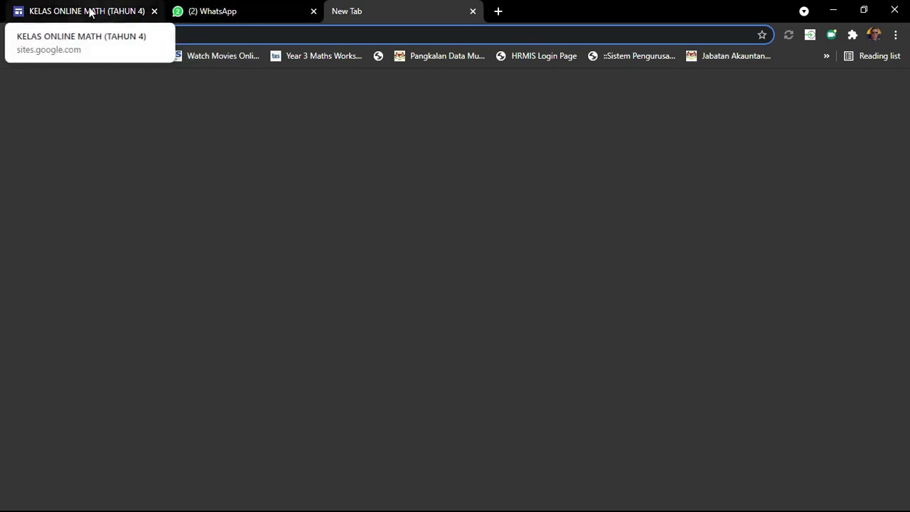
click(138, 33)
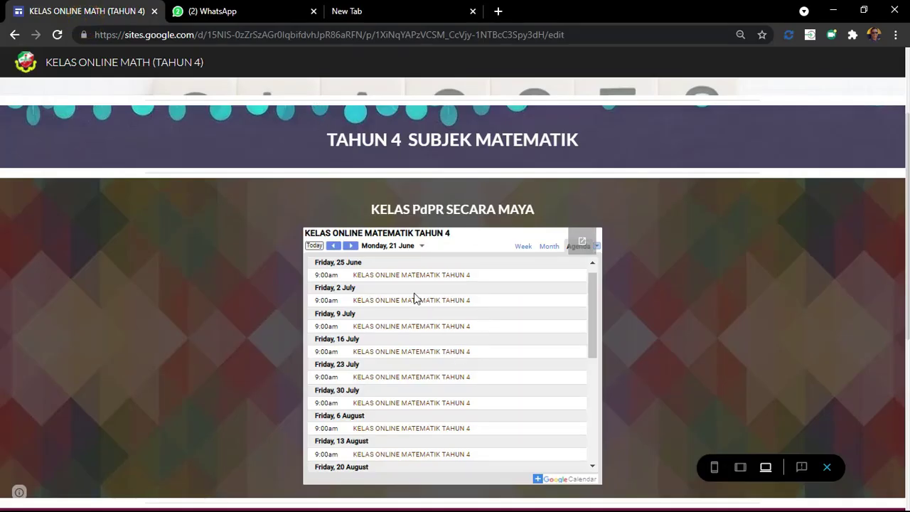
click(378, 277)
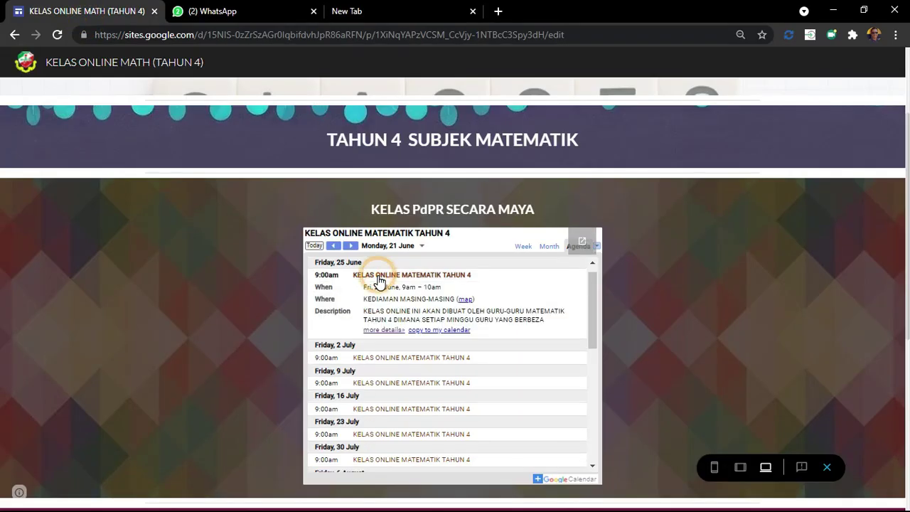
click(382, 330)
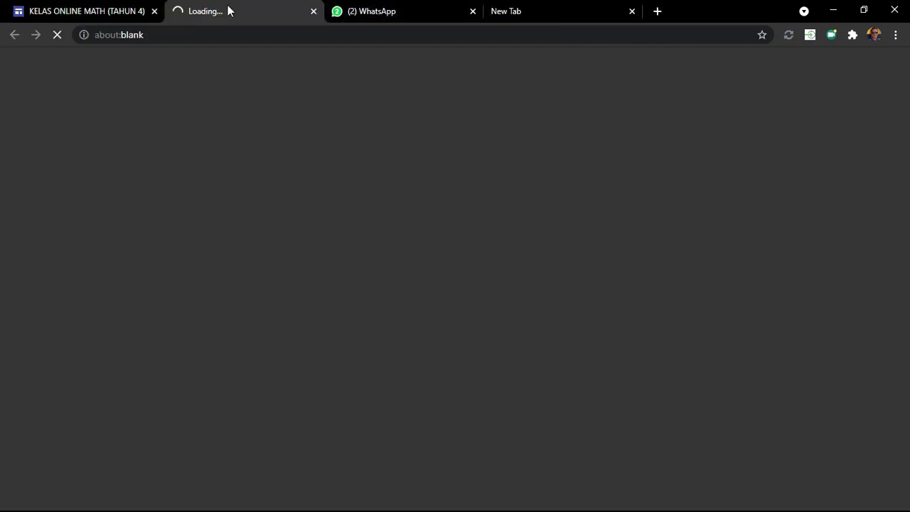
click(632, 12)
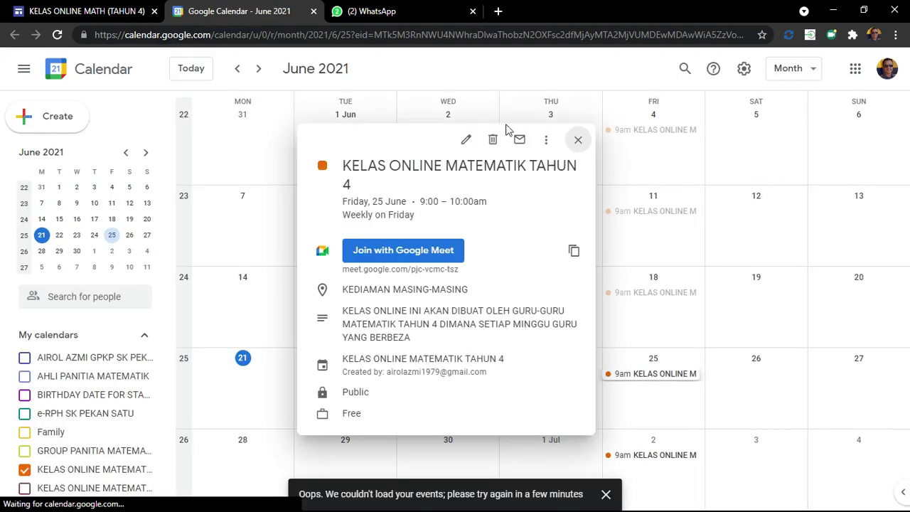
Step: Close the 25 June KELAS ONLINE event popup to return to the June 2021 month view
click(610, 68)
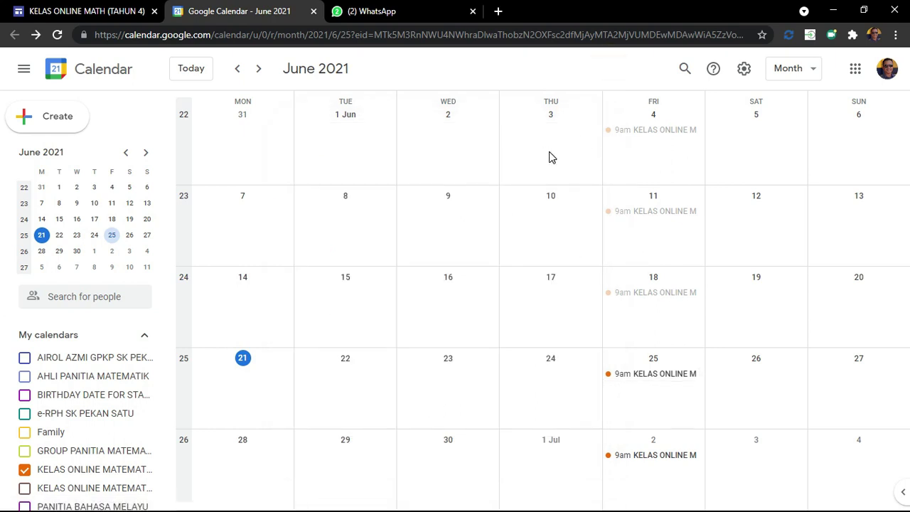
Step: Create a draft event at 11:30am on 25 June and open it for editing
right_click(550, 157)
click(68, 129)
click(68, 129)
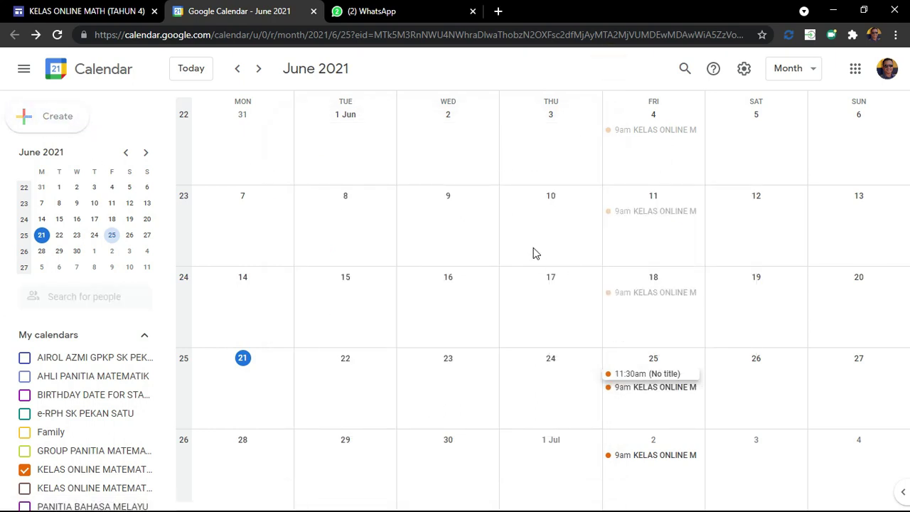
click(636, 380)
Step: Title the event KELAS ONLINE MATEMATIK and add a Google Meet video link
click(353, 151)
text(KELAS)
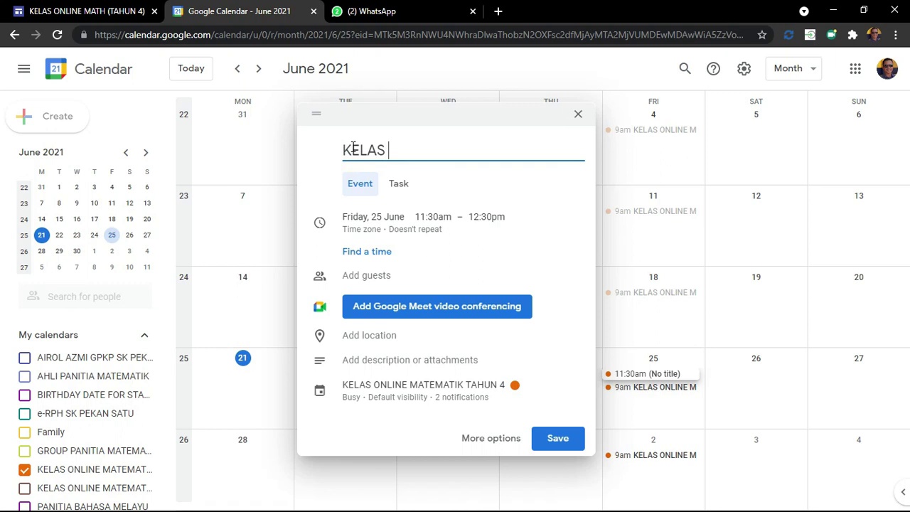
text( ONLINE TAHUN 4)
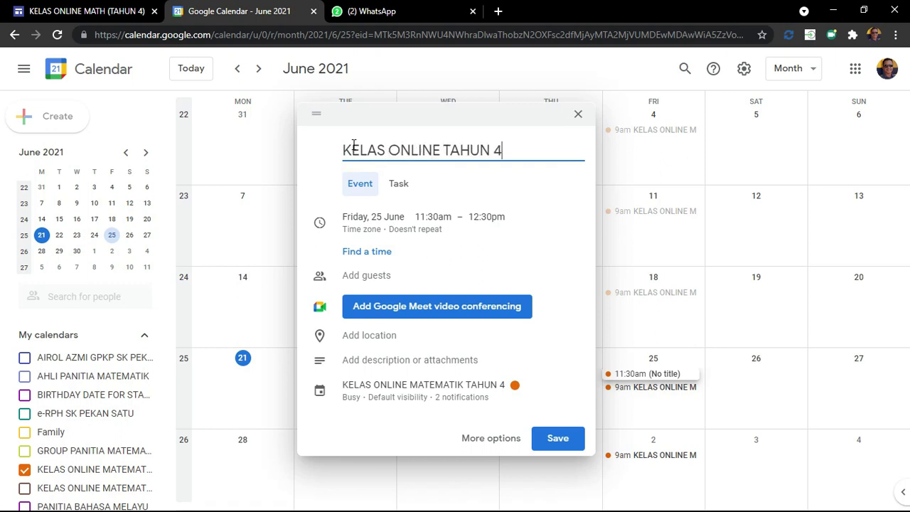
drag(502, 152, 445, 155)
text(MATEMATIK)
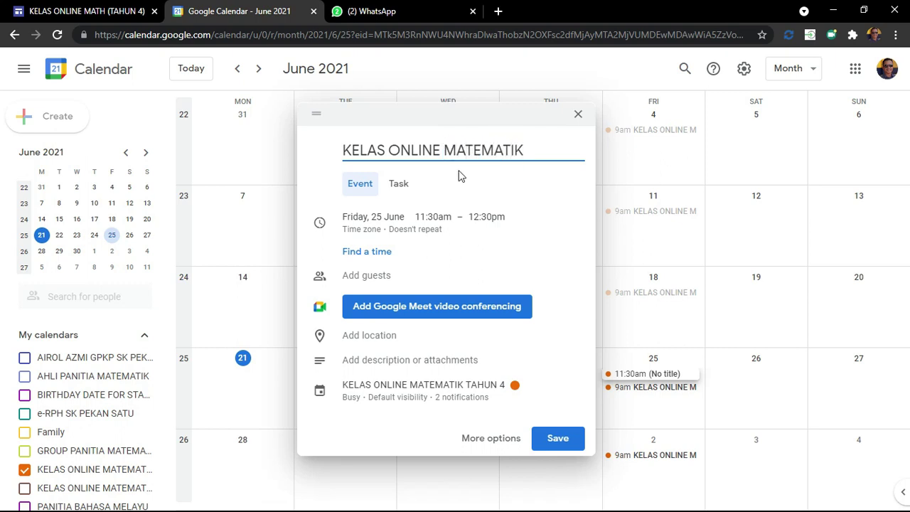
click(416, 309)
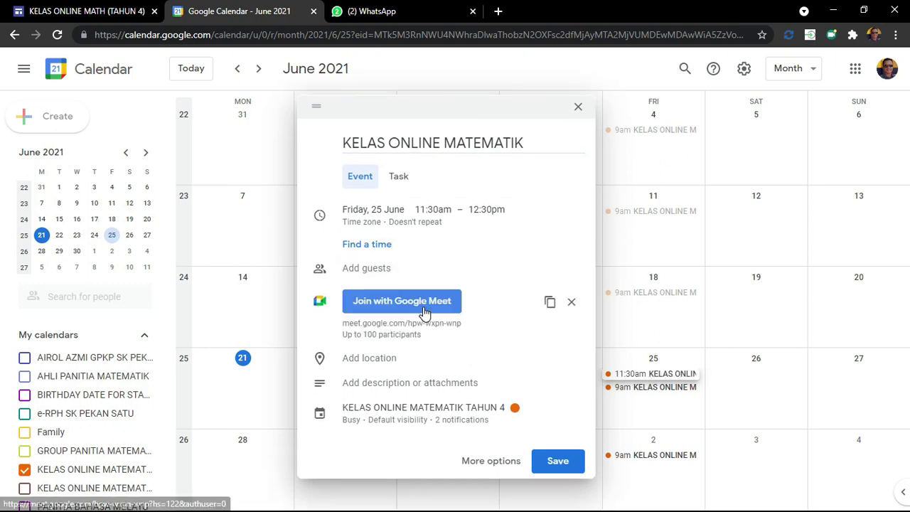
click(385, 363)
Step: Replace the mistyped location KELUAR with GOOGLEMEET as the event location
text(KWL)
key(BackSpace)
key(BackSpace)
text(ELUAR)
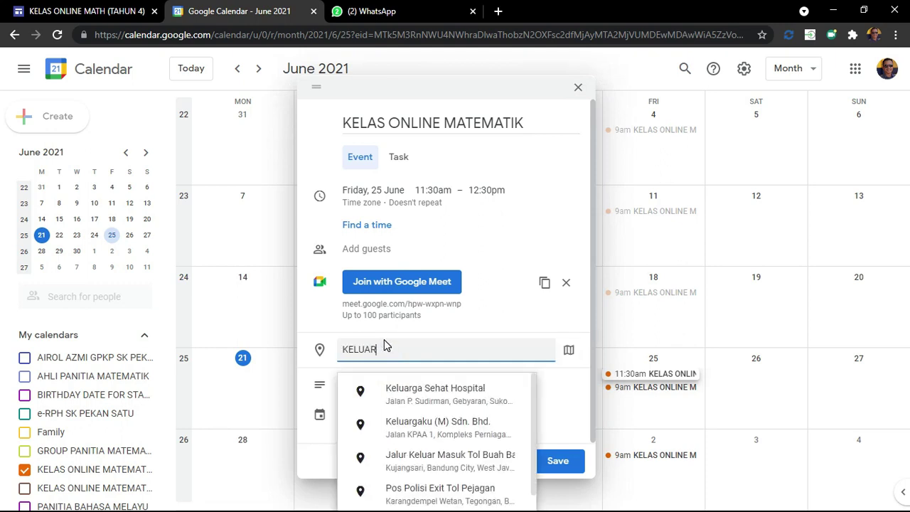
double_click(371, 350)
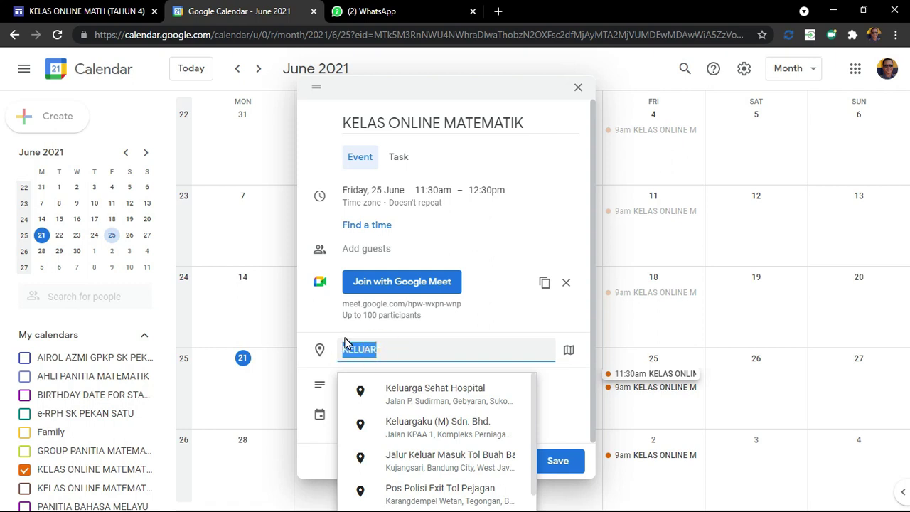
text(GOOGLEMEET)
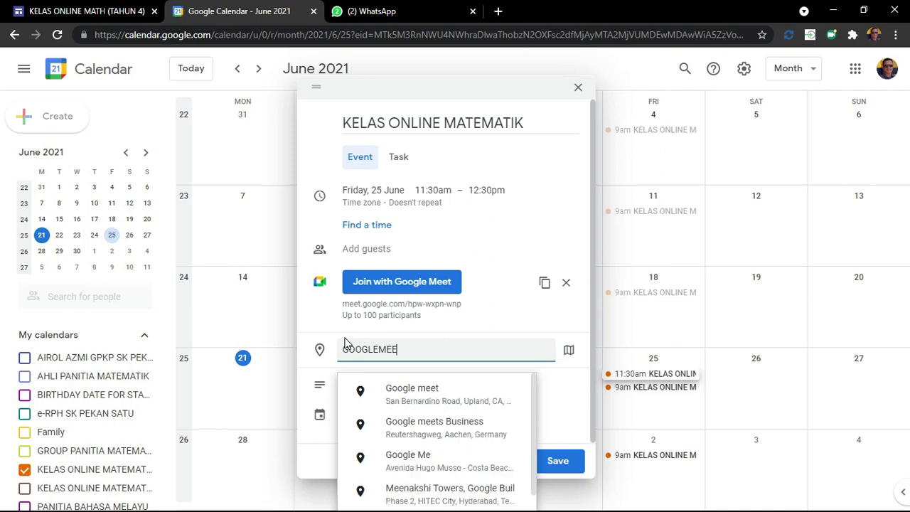
click(481, 329)
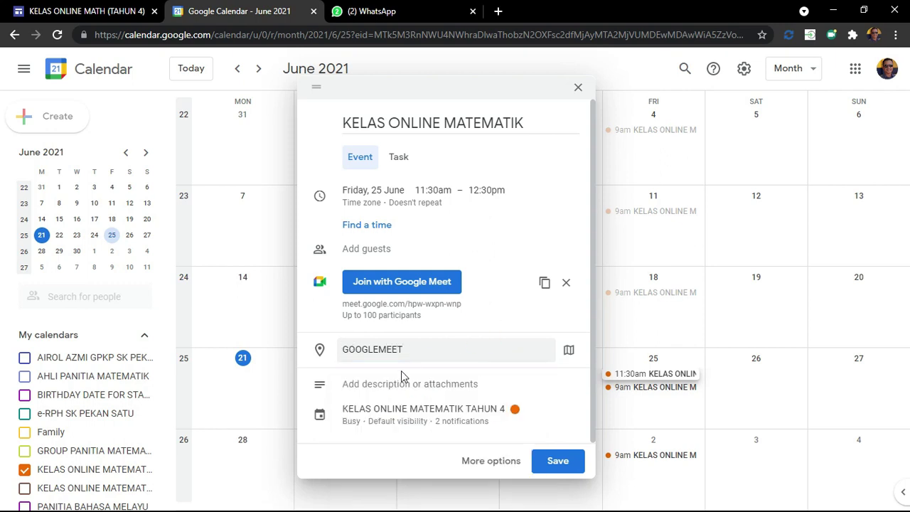
click(448, 390)
Step: Browse My Drive in the event's attachment picker into the SKPS 2021 folder
click(376, 404)
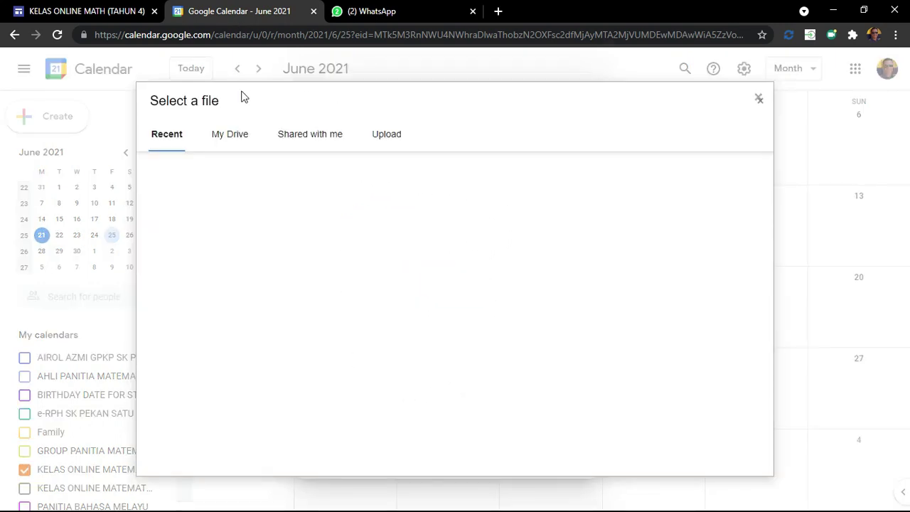
click(232, 143)
click(233, 141)
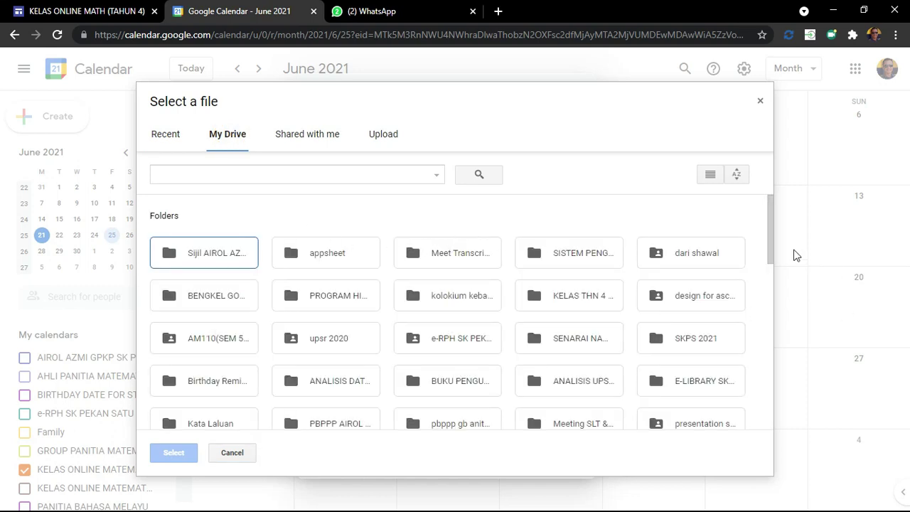
drag(770, 230, 768, 274)
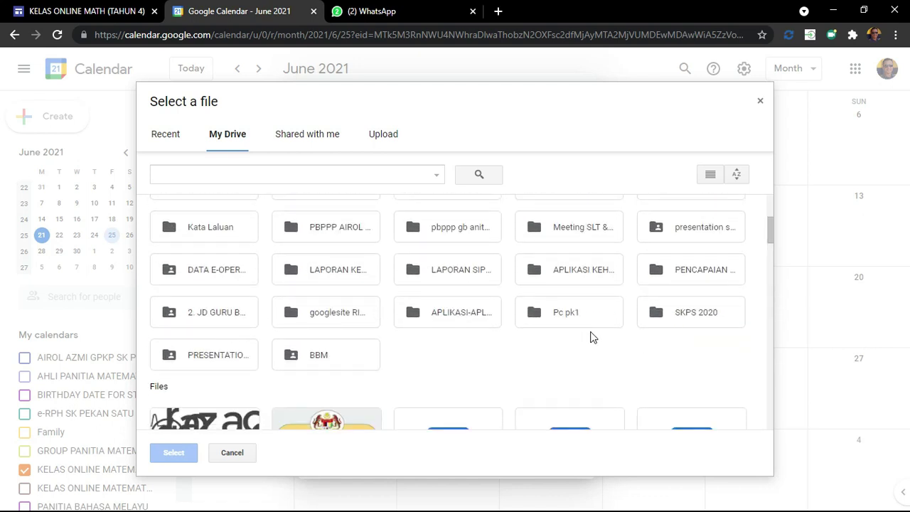
scroll(583, 320, up, 3)
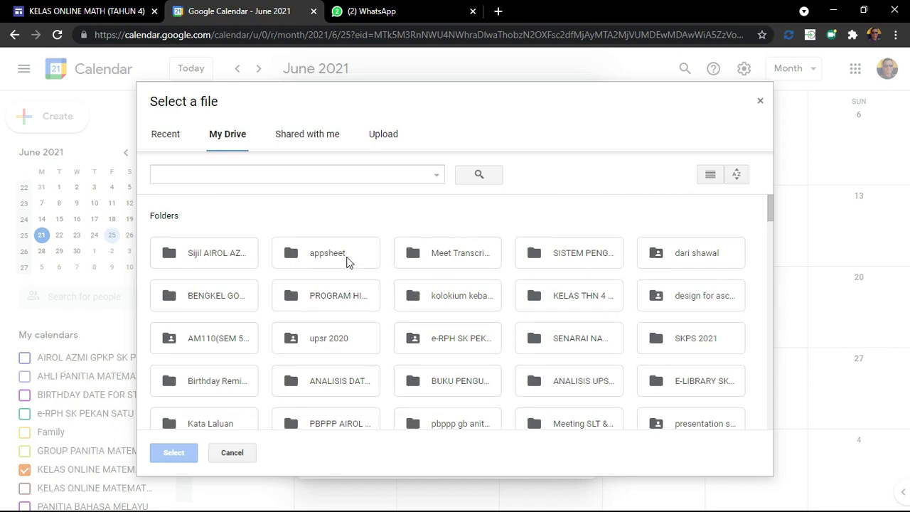
scroll(493, 315, down, 5)
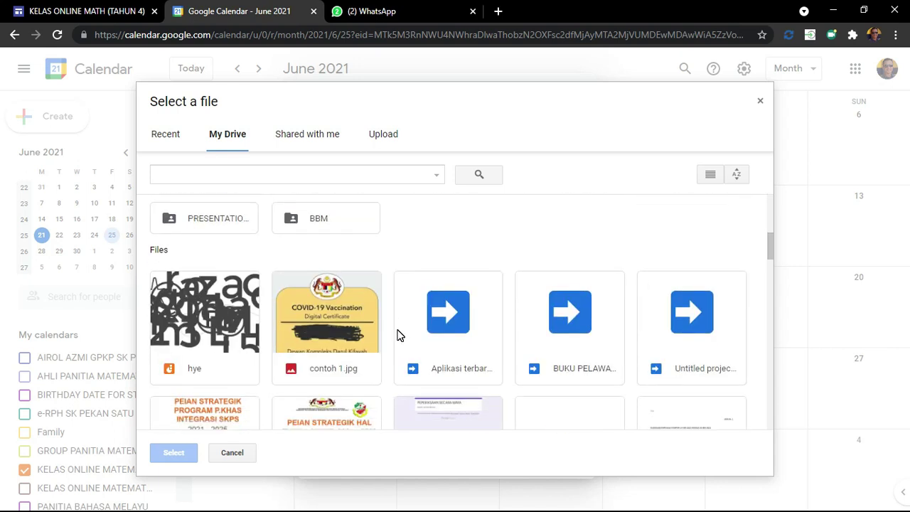
scroll(397, 335, down, 3)
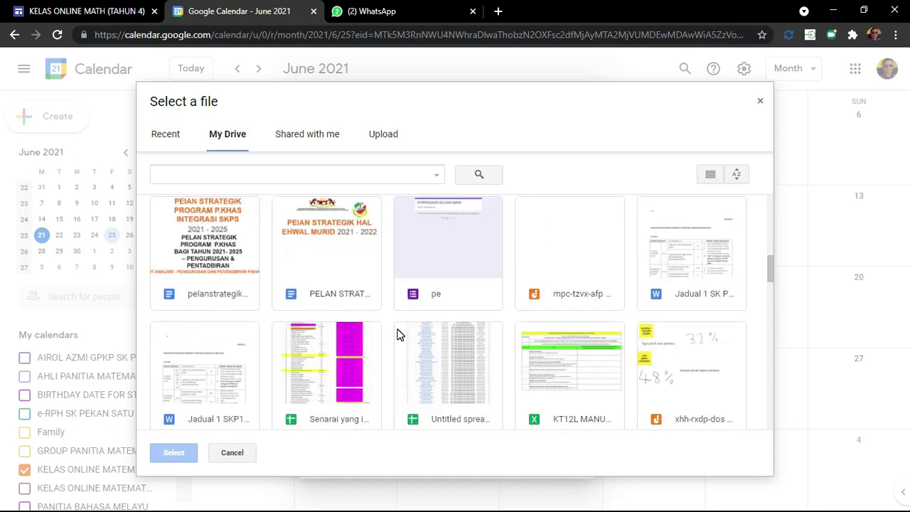
scroll(397, 335, up, 6)
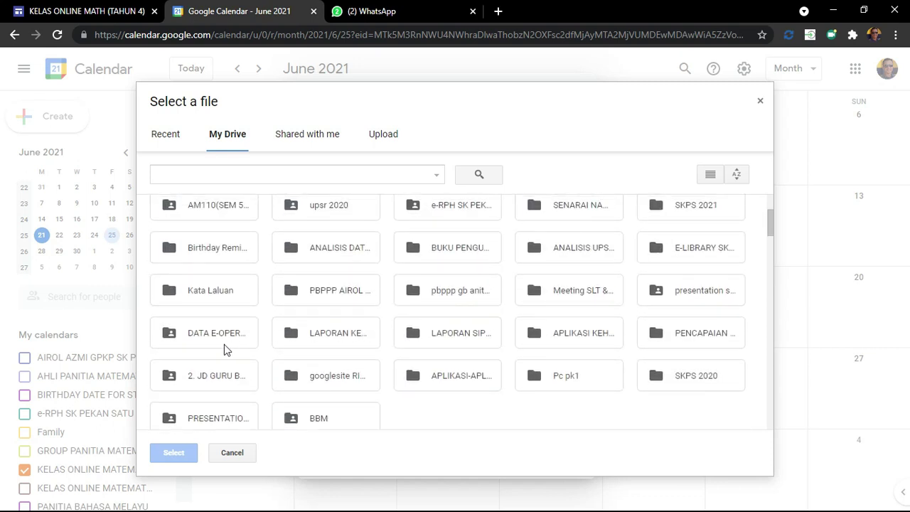
scroll(485, 335, up, 3)
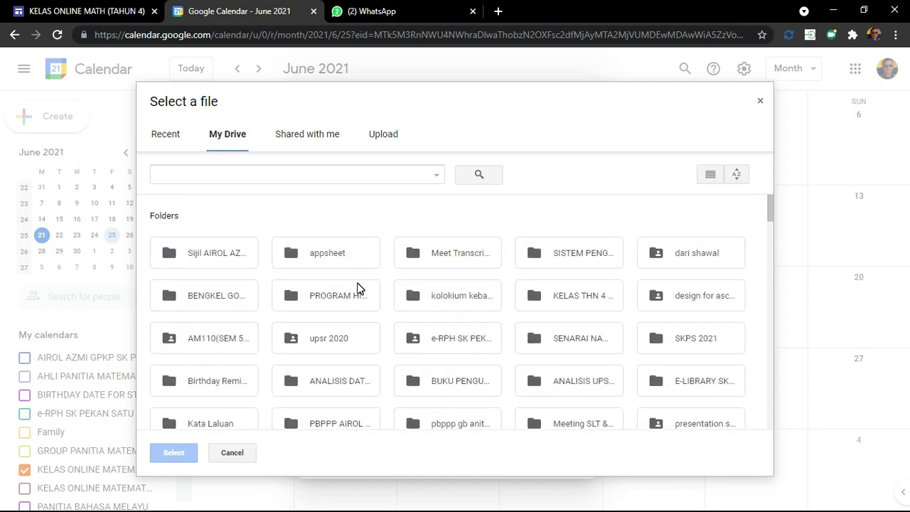
double_click(686, 337)
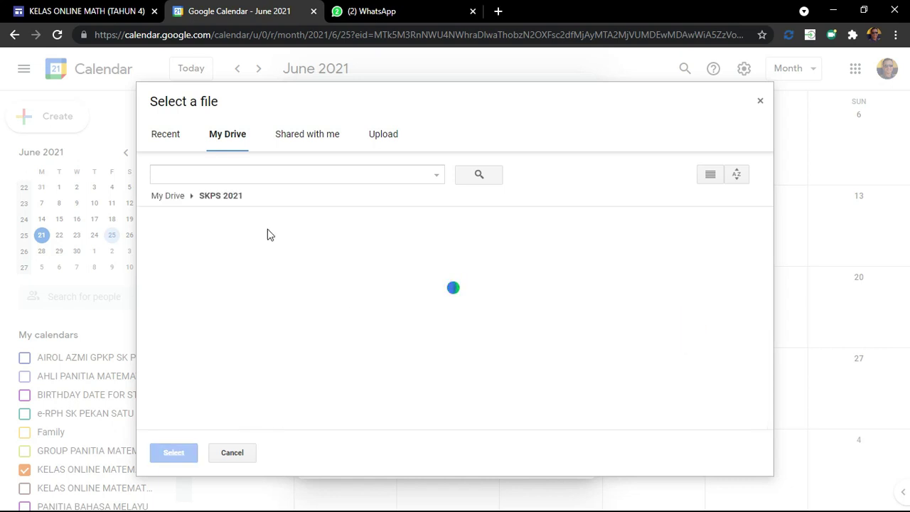
double_click(227, 272)
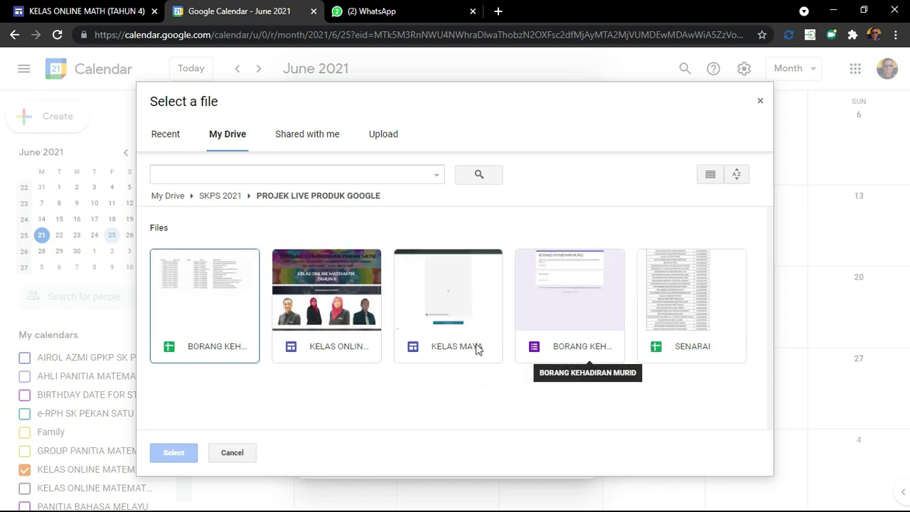
Step: Attach the BORANG KEHADIRAN MURID form from SKPS 2021 > pdpr 3.0 to the event
click(220, 193)
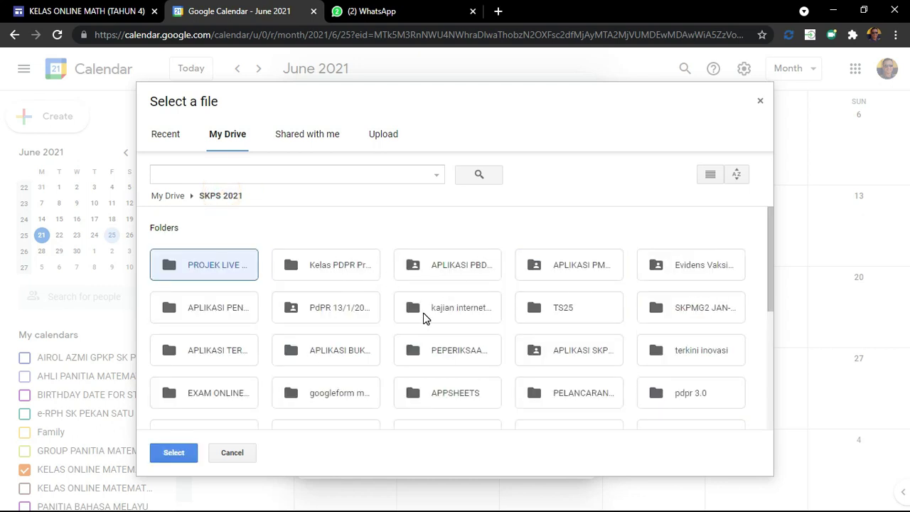
scroll(604, 347, down, 2)
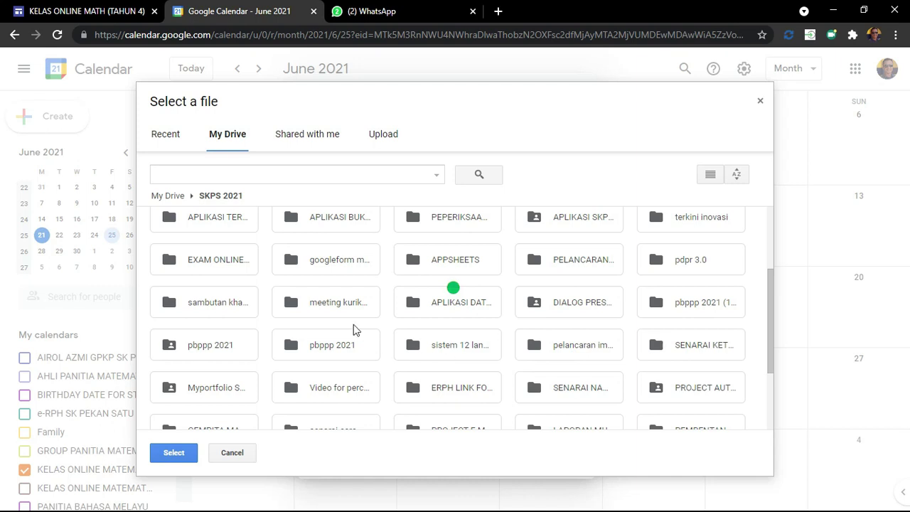
scroll(250, 270, up, 1)
scroll(497, 345, down, 5)
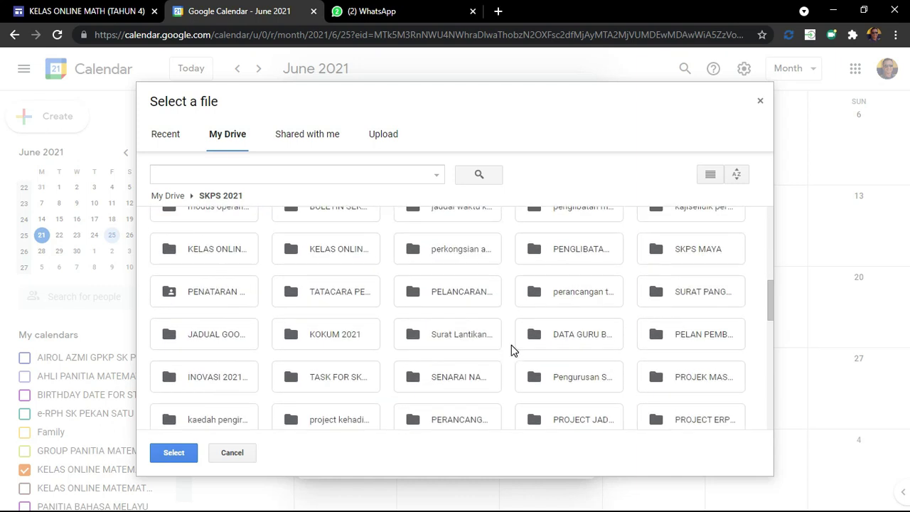
scroll(511, 345, down, 2)
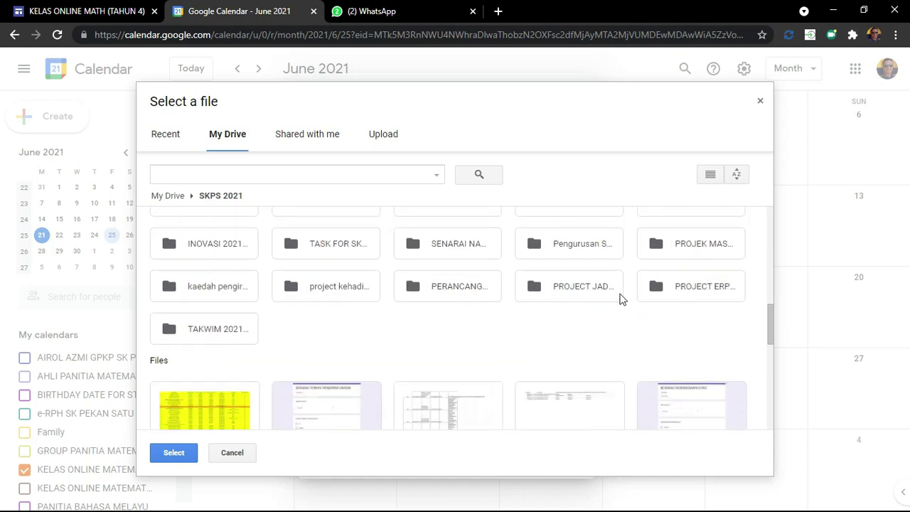
scroll(415, 296, up, 3)
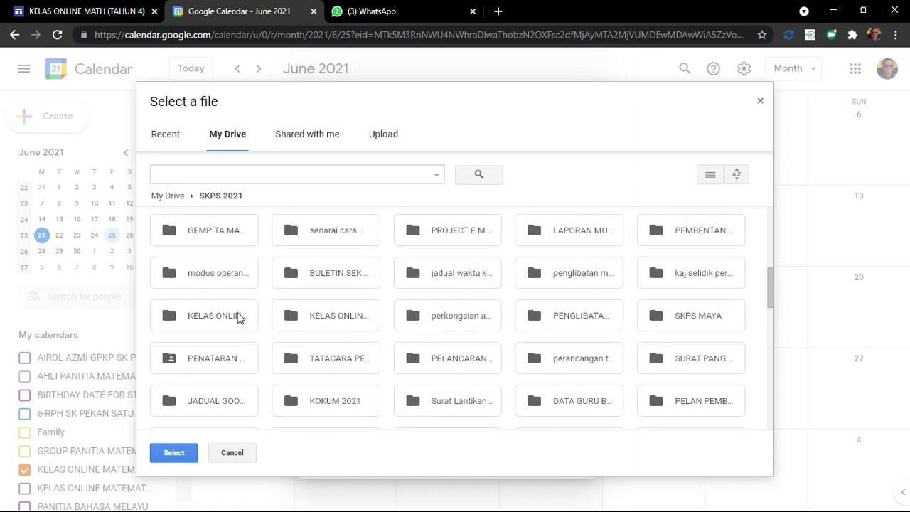
scroll(568, 311, up, 1)
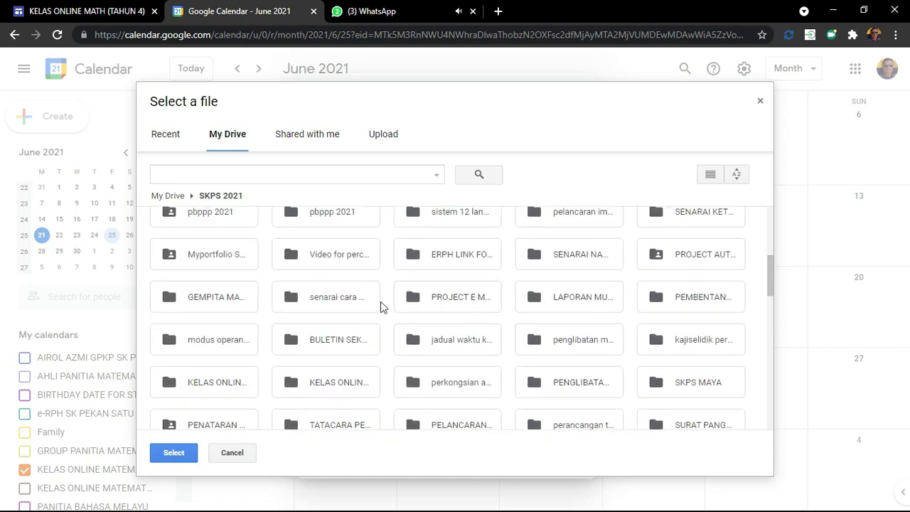
scroll(380, 312, up, 1)
scroll(620, 298, up, 3)
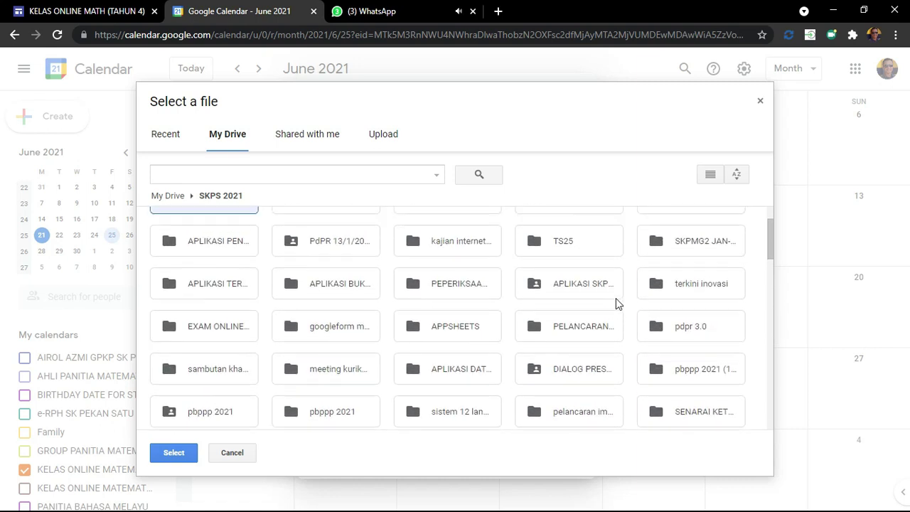
double_click(684, 327)
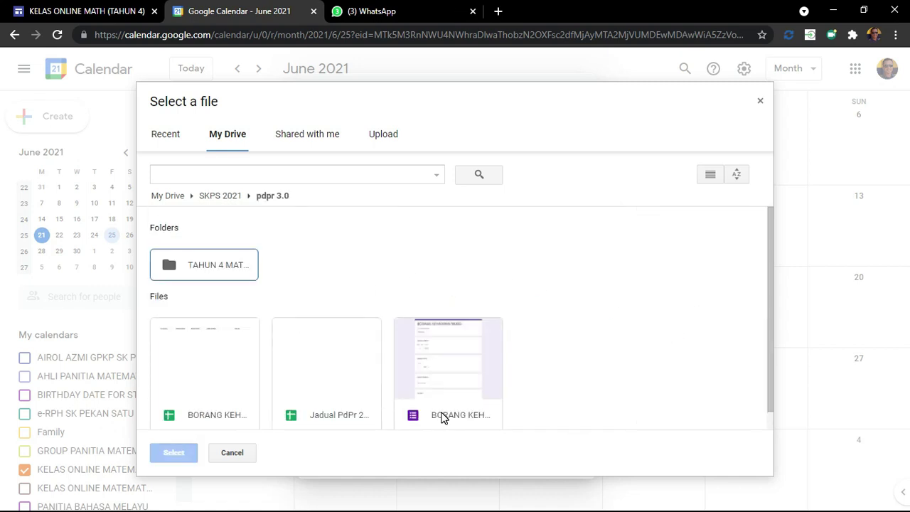
double_click(440, 418)
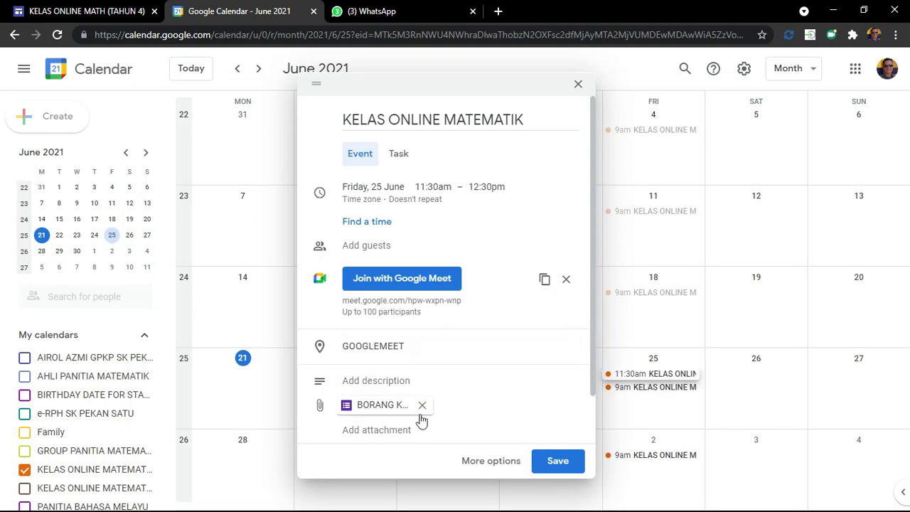
Step: Move the 25 June 11:30am event into the KELAS ONLINE MATEMATIK TAHUN 4 calendar and save
drag(590, 363, 569, 416)
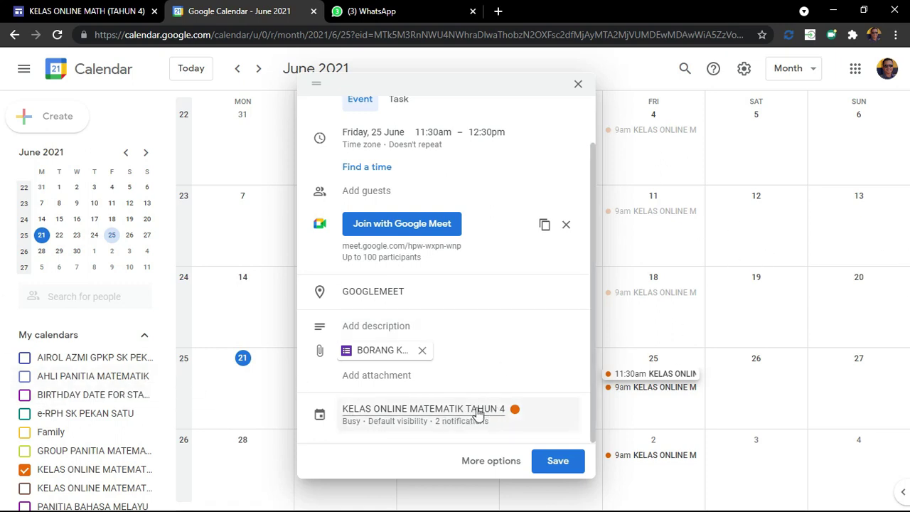
click(502, 412)
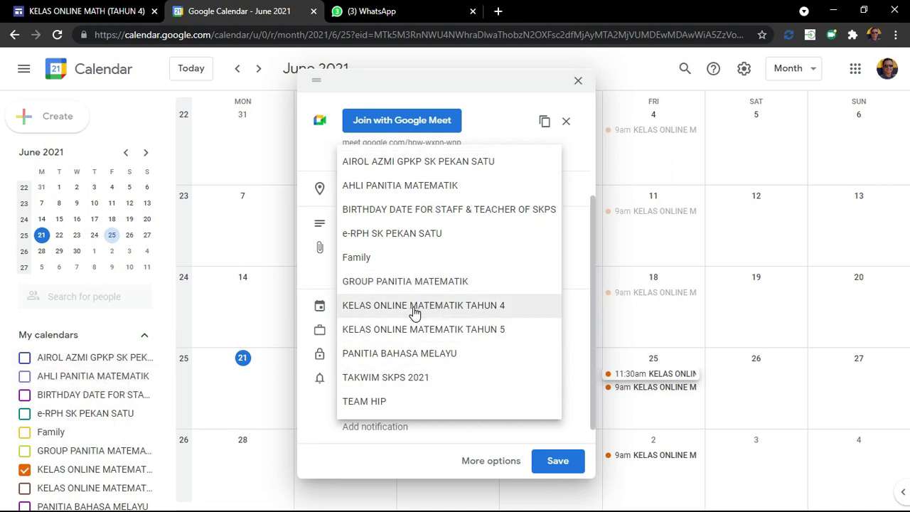
click(472, 313)
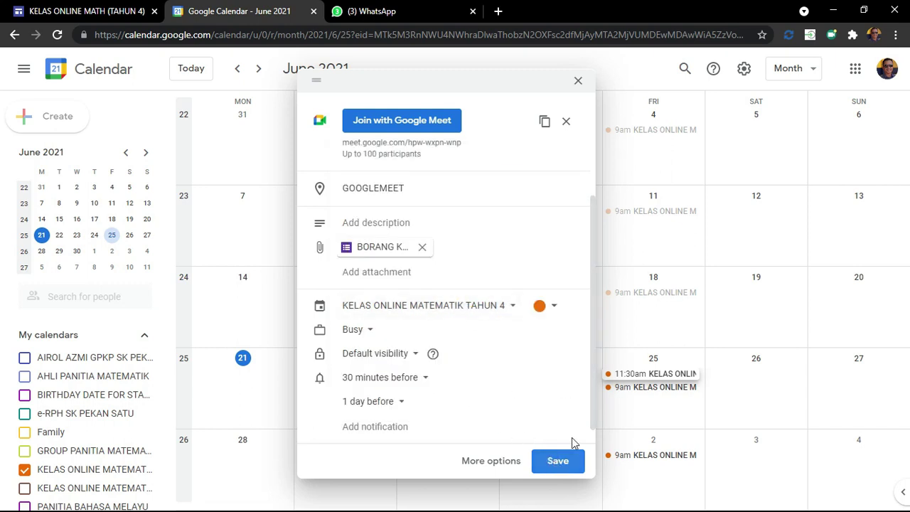
click(565, 464)
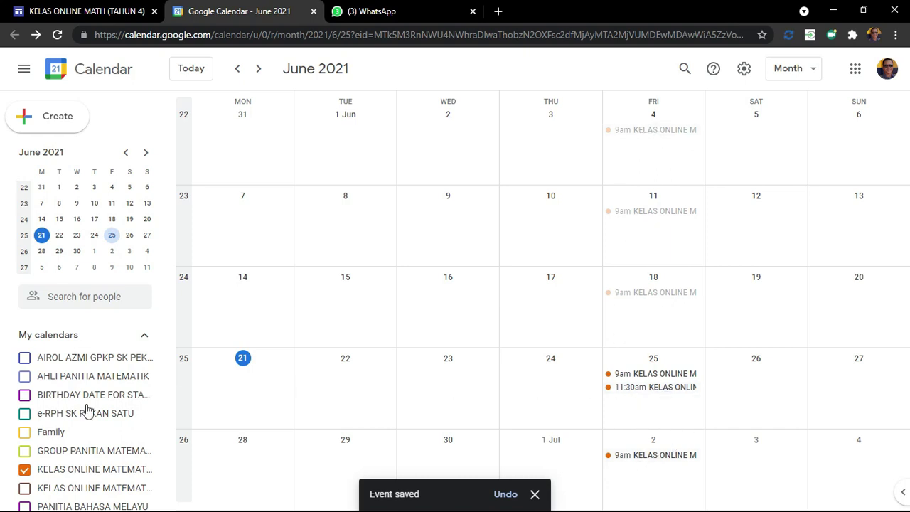
Step: Toggle the second KELAS ONLINE calendar on and off, then show TAKWIM SKPS 2021 events
scroll(166, 320, down, 1)
drag(169, 367, 168, 433)
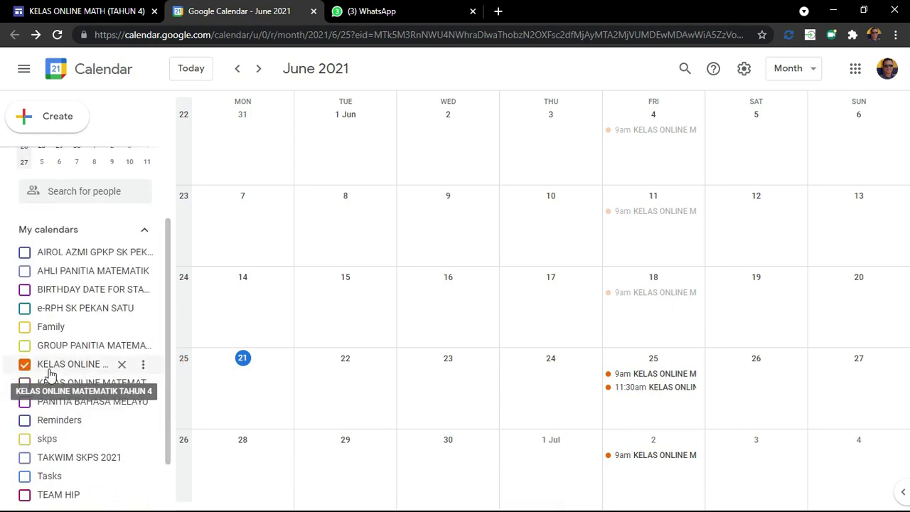
click(24, 383)
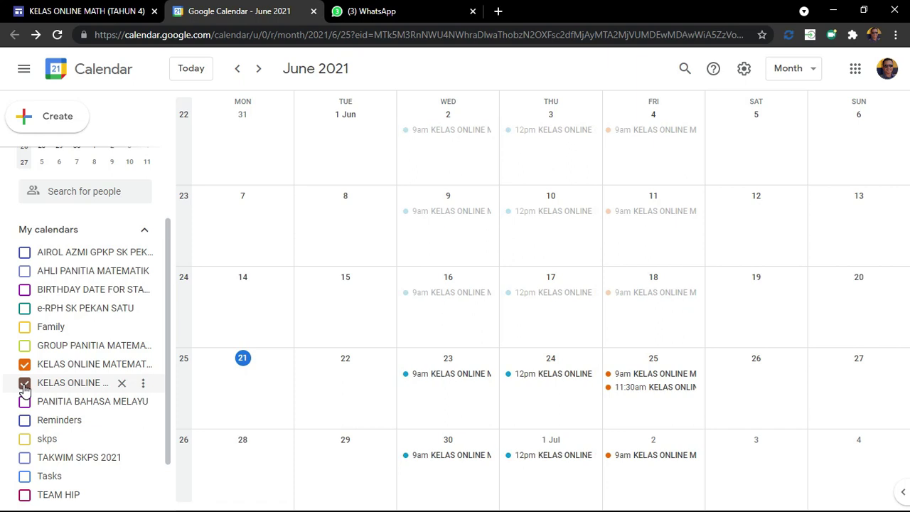
click(24, 384)
scroll(38, 419, down, 2)
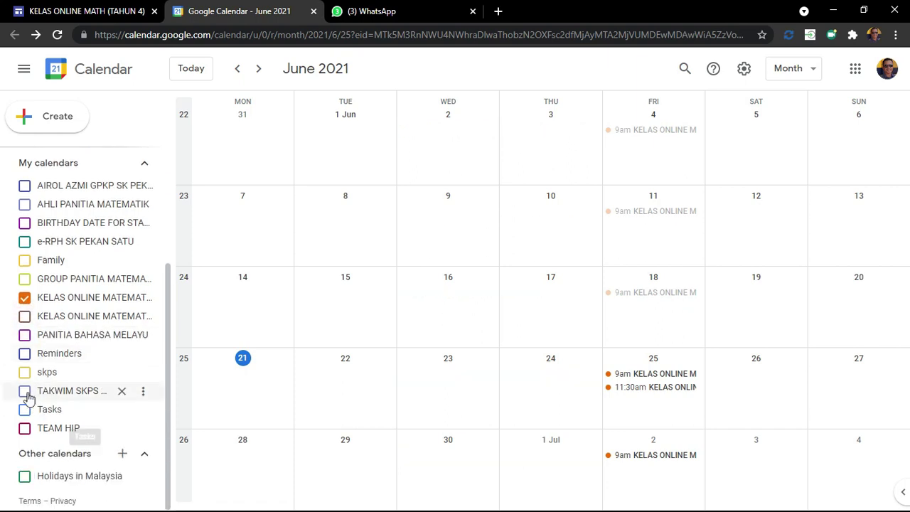
click(24, 391)
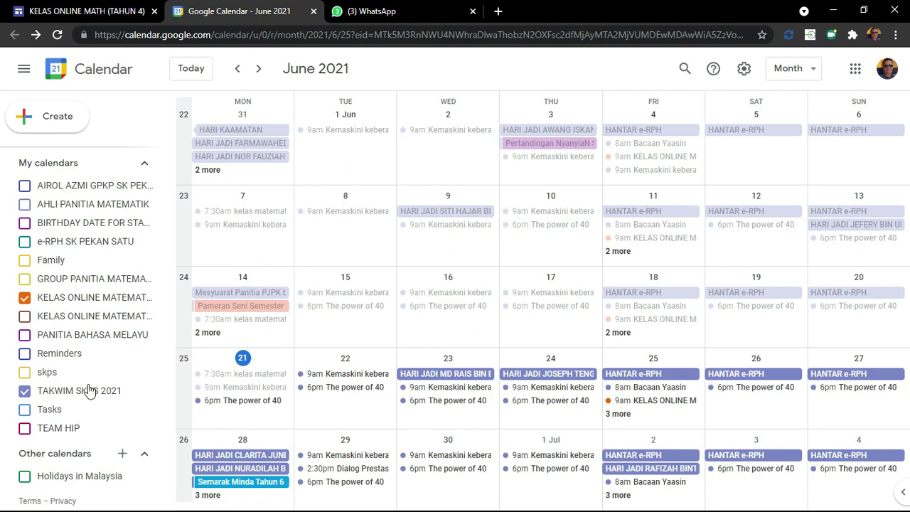
Step: Hide TAKWIM SKPS 2021 again and open KELAS ONLINE MATEMATIK TAHUN 4's settings and sharing
click(143, 391)
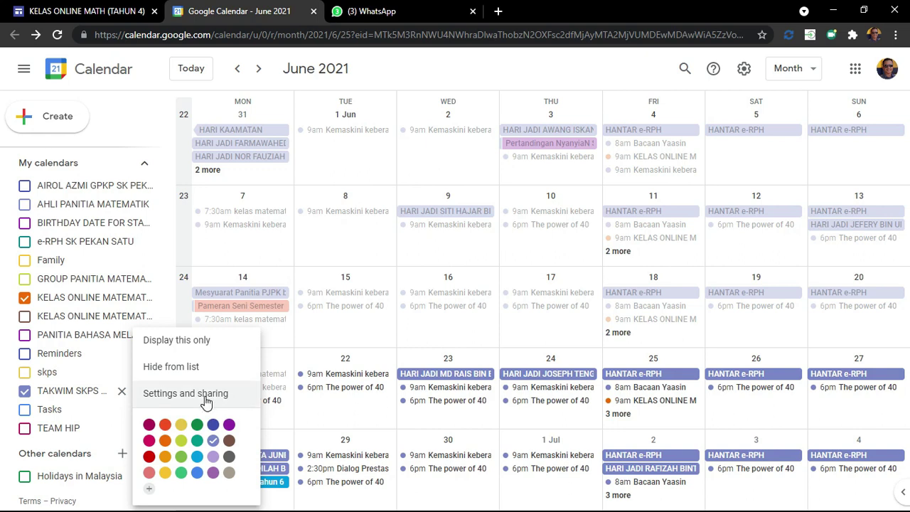
click(23, 390)
click(23, 390)
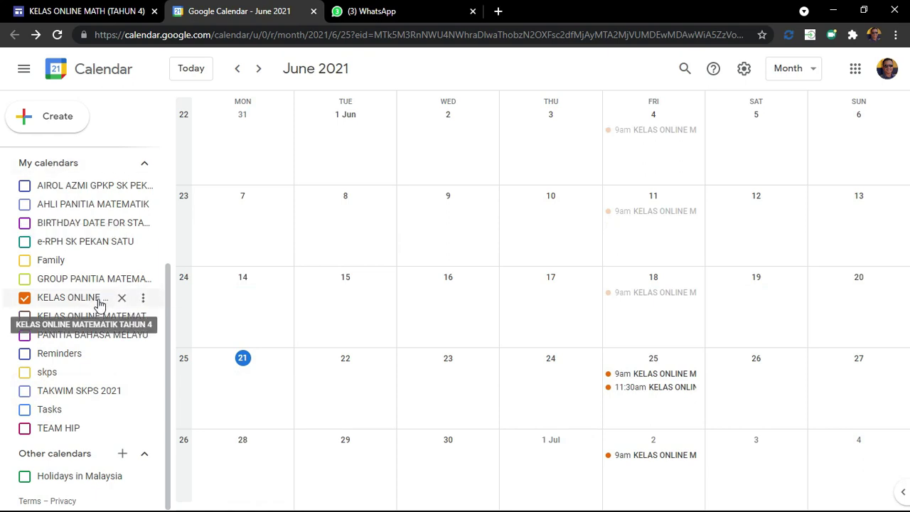
click(143, 298)
click(188, 357)
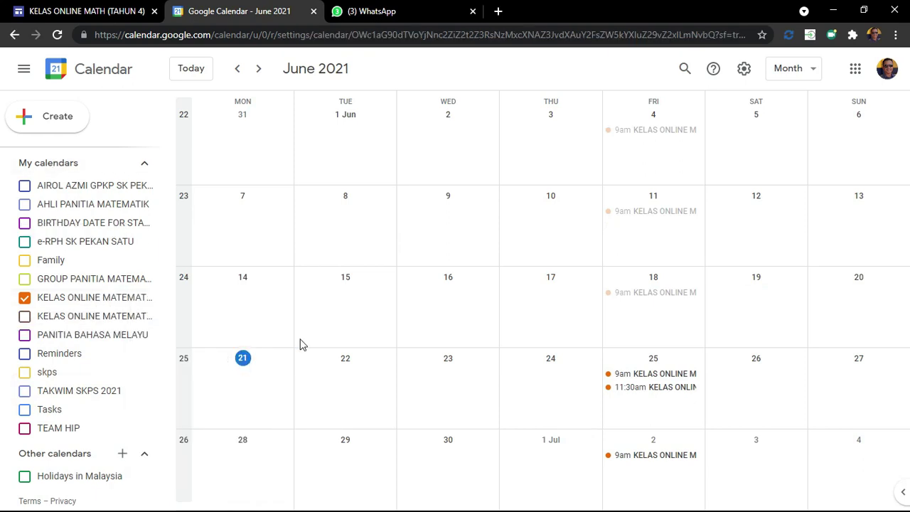
scroll(474, 348, down, 2)
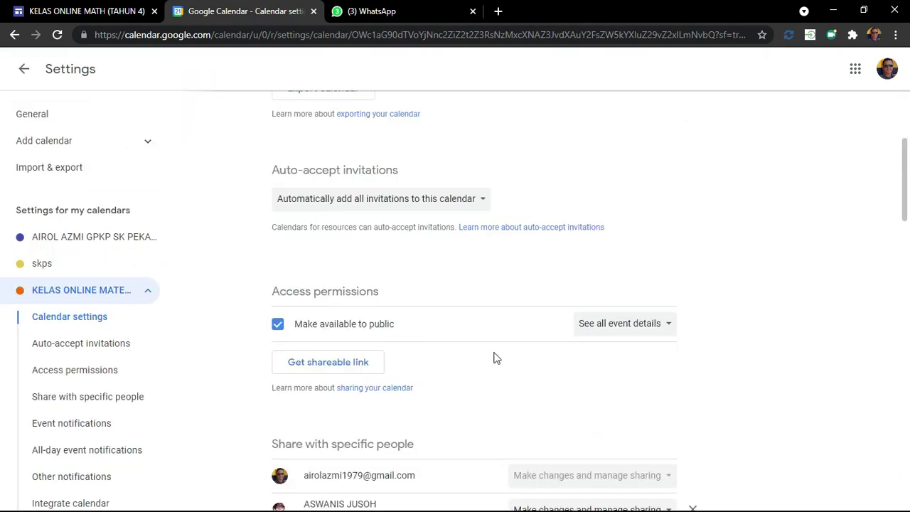
scroll(455, 359, down, 2)
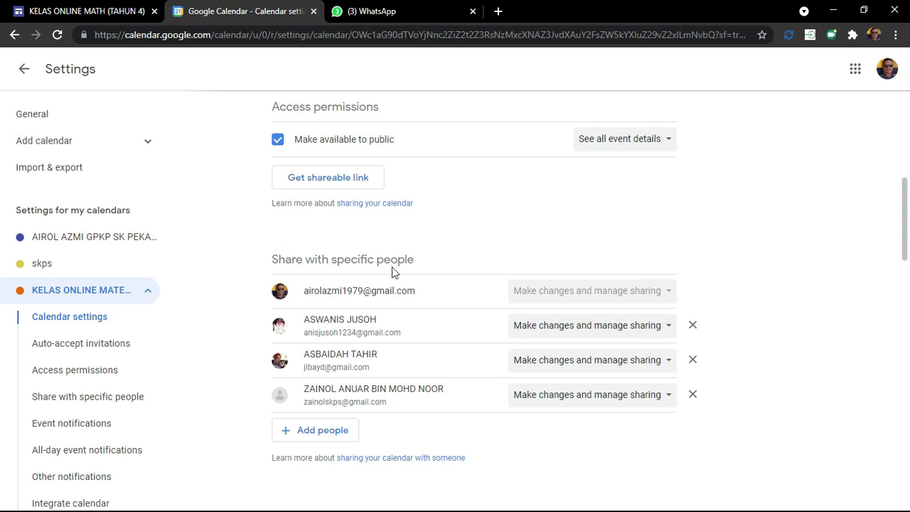
click(317, 430)
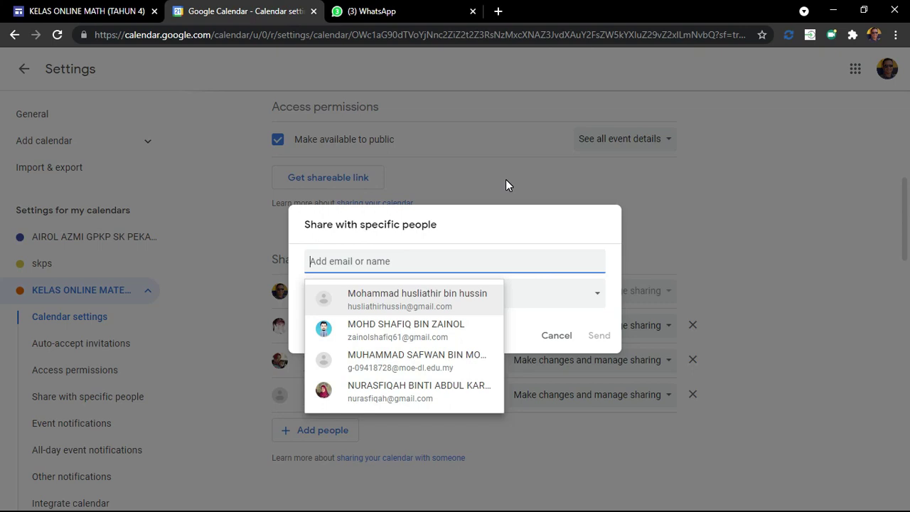
text(SKPS)
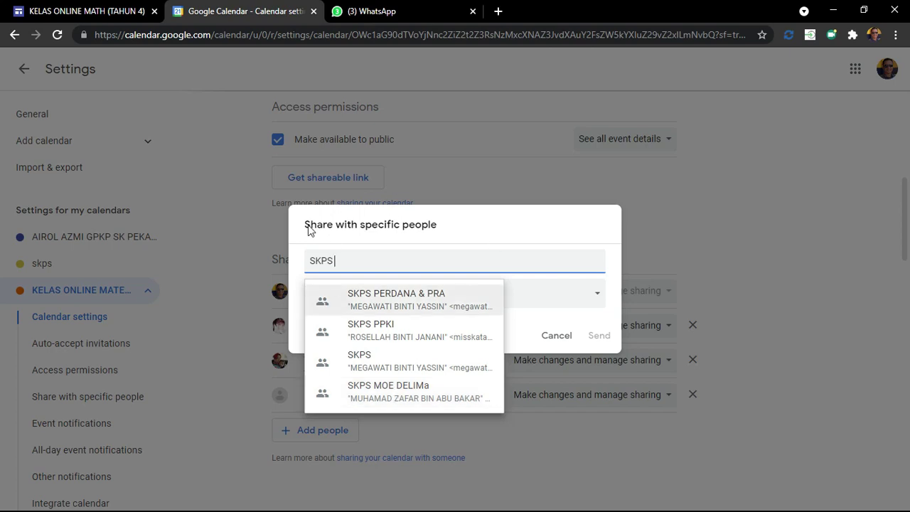
click(551, 341)
click(545, 347)
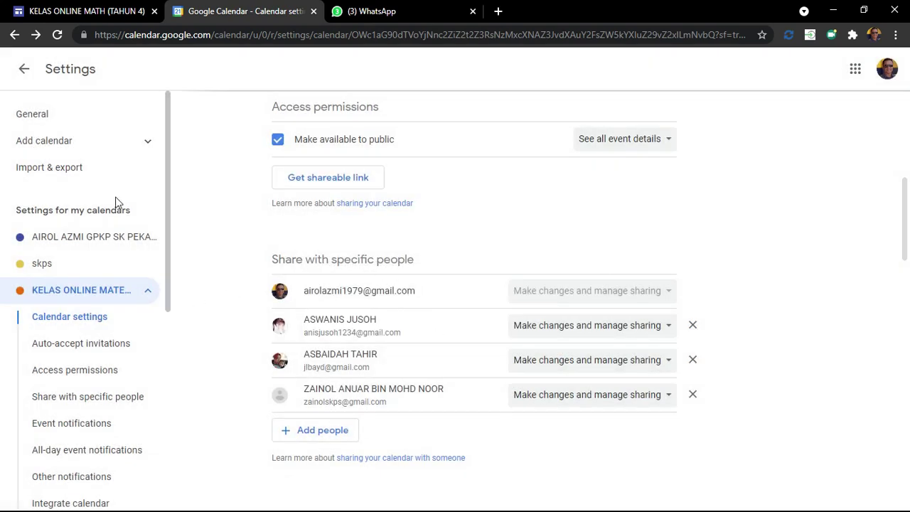
click(23, 68)
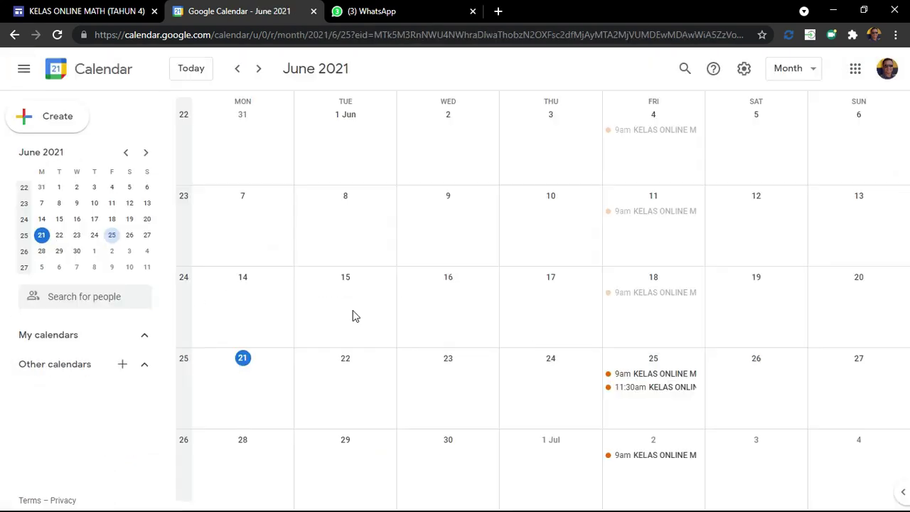
Step: Return to the class page and briefly open a class event's details before going back
click(30, 11)
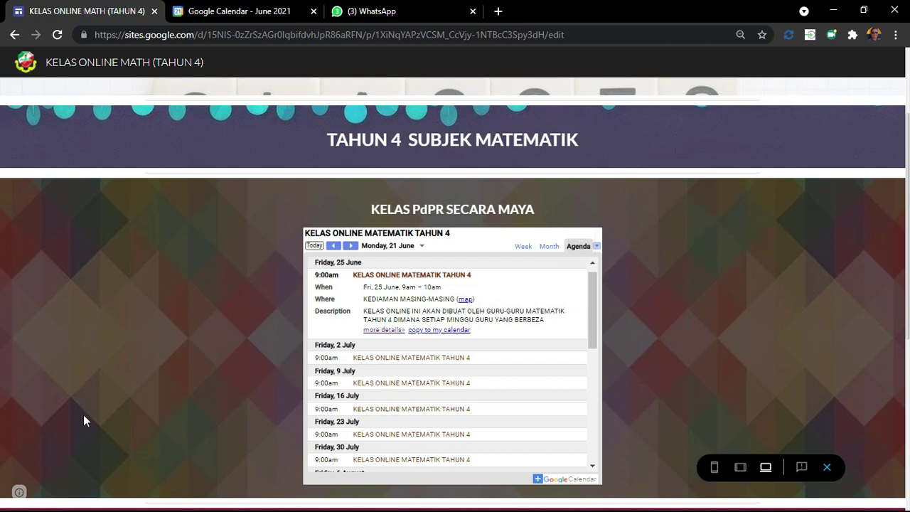
scroll(846, 301, down, 3)
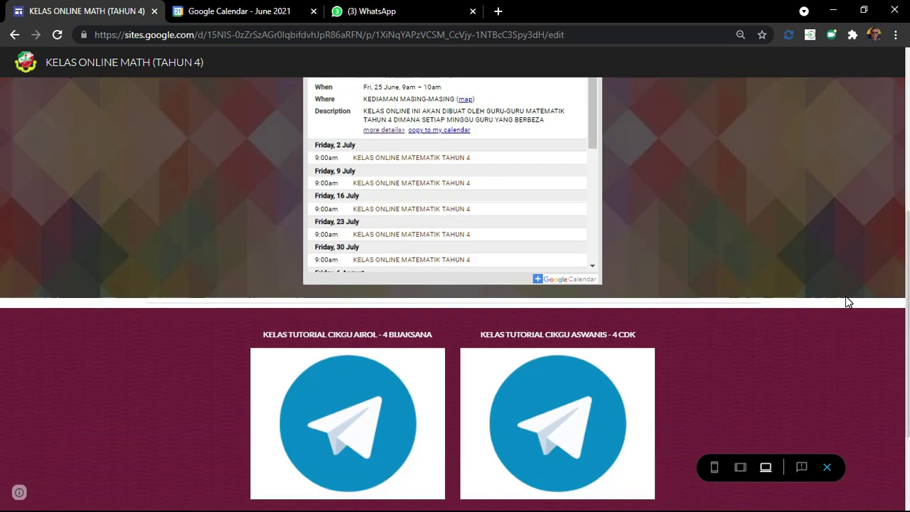
scroll(525, 279, up, 1)
scroll(677, 276, up, 3)
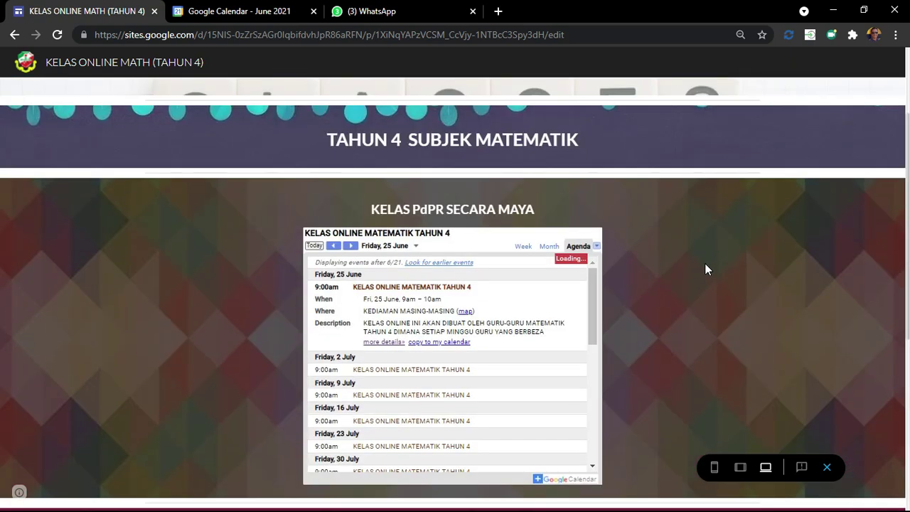
scroll(706, 278, down, 1)
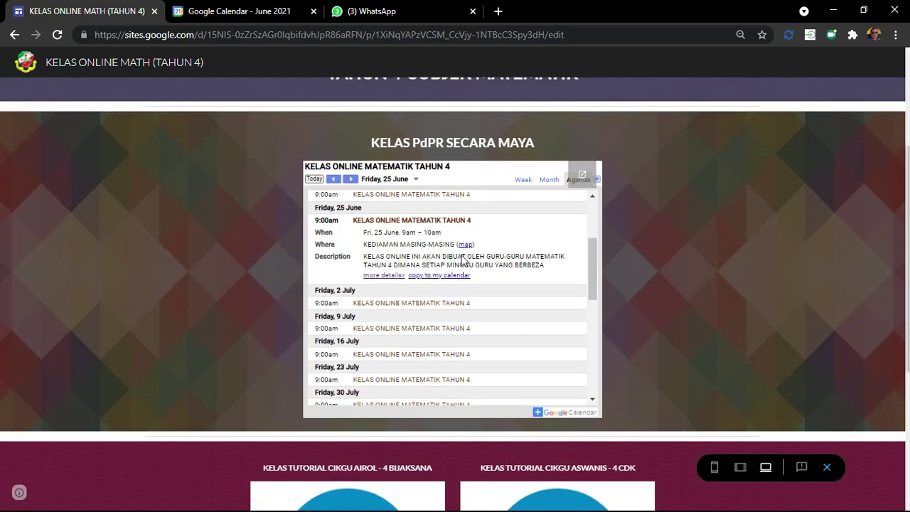
click(387, 275)
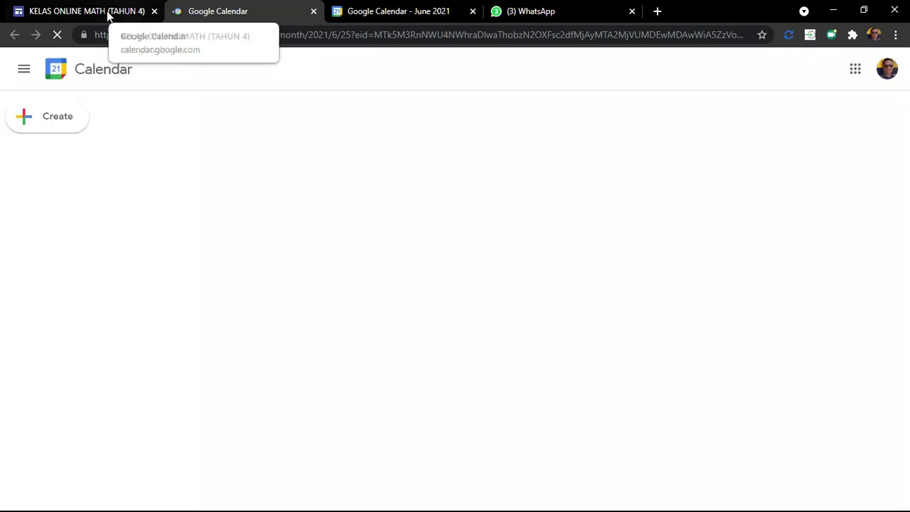
click(108, 16)
Step: Jump the embedded calendar to June 2021 and open the 11 June class's full details
scroll(410, 267, up, 1)
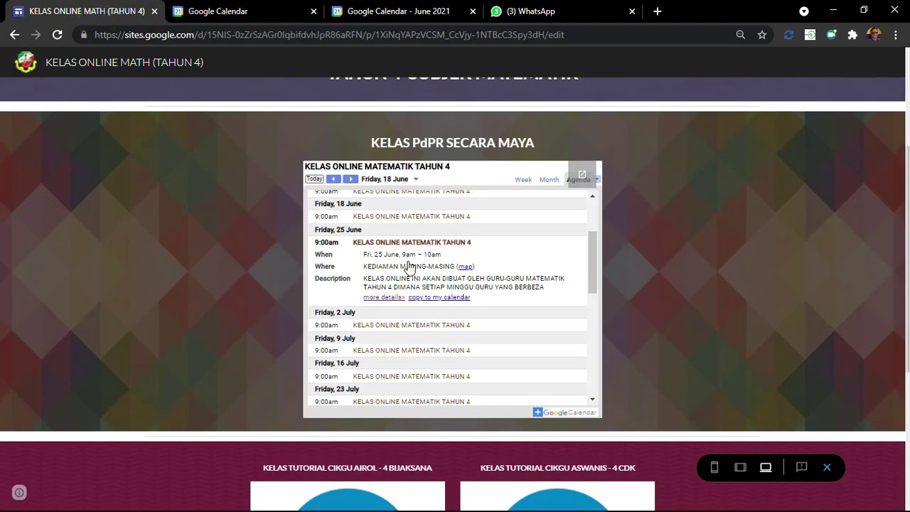
scroll(410, 267, up, 5)
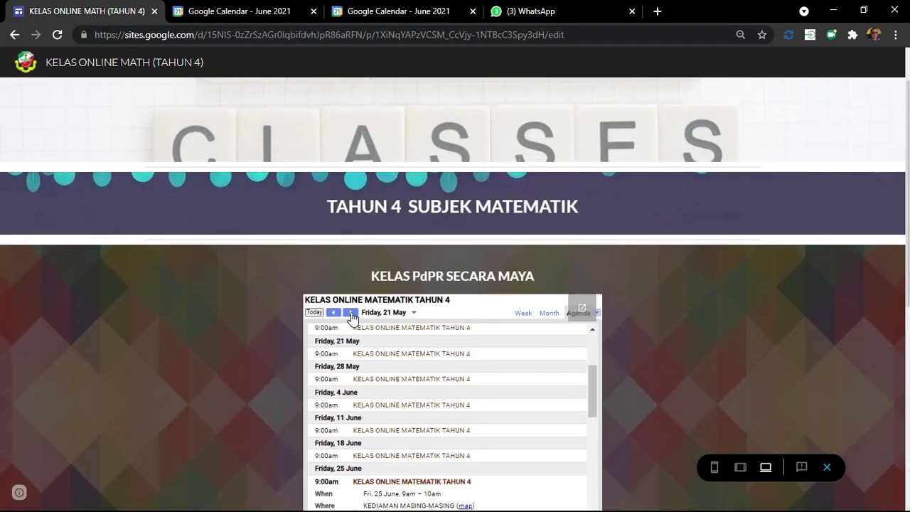
click(413, 312)
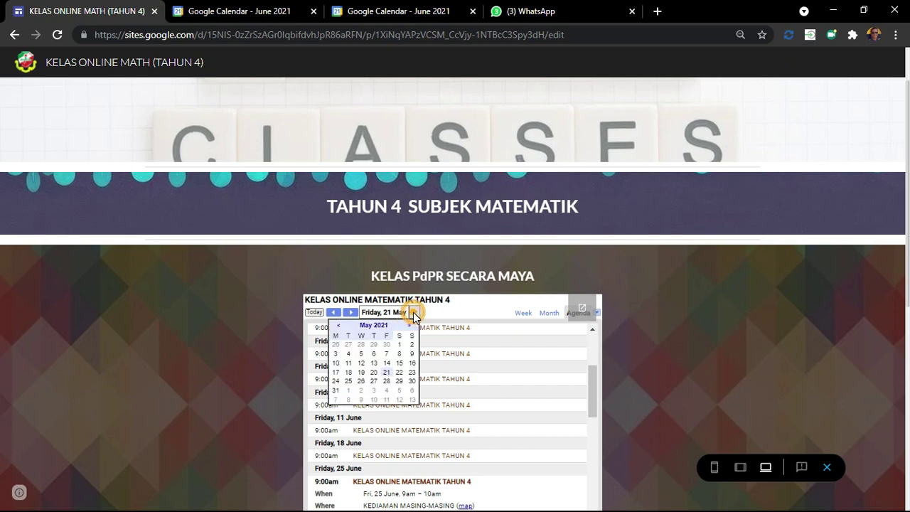
click(410, 326)
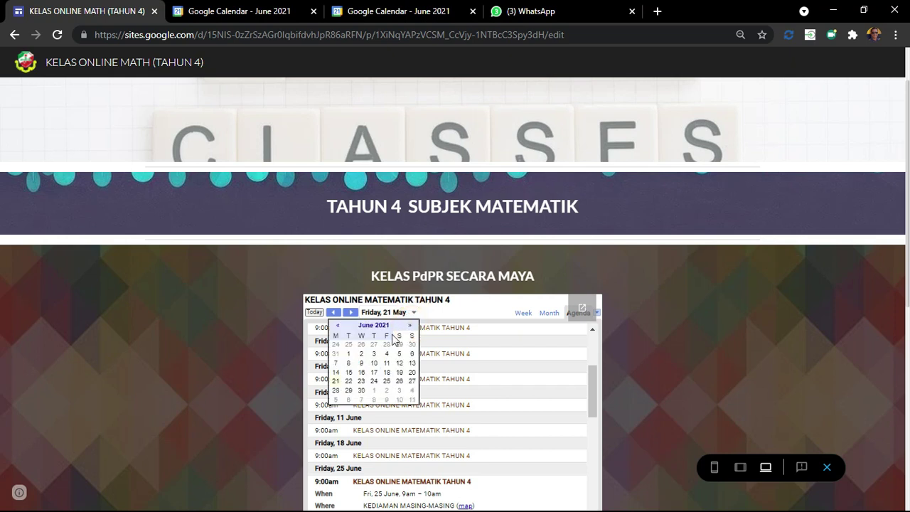
click(397, 372)
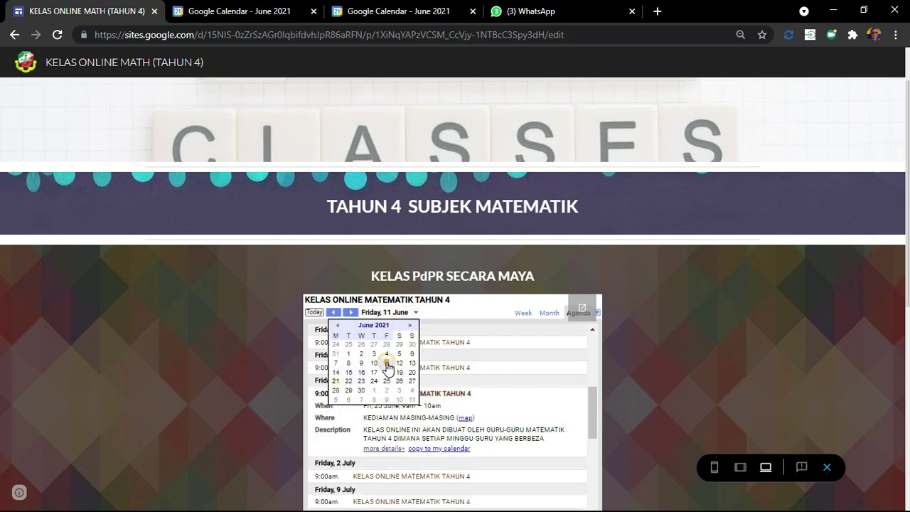
scroll(514, 377, down, 5)
scroll(402, 391, up, 3)
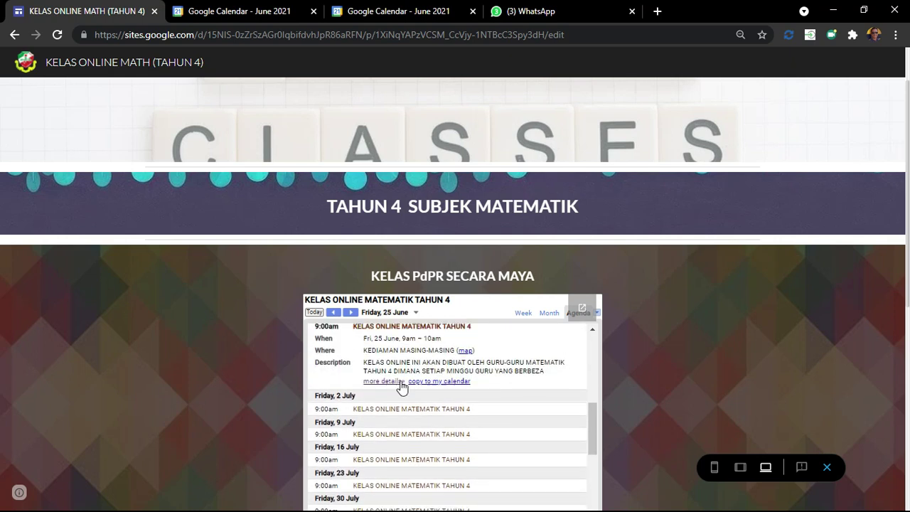
scroll(364, 371, up, 2)
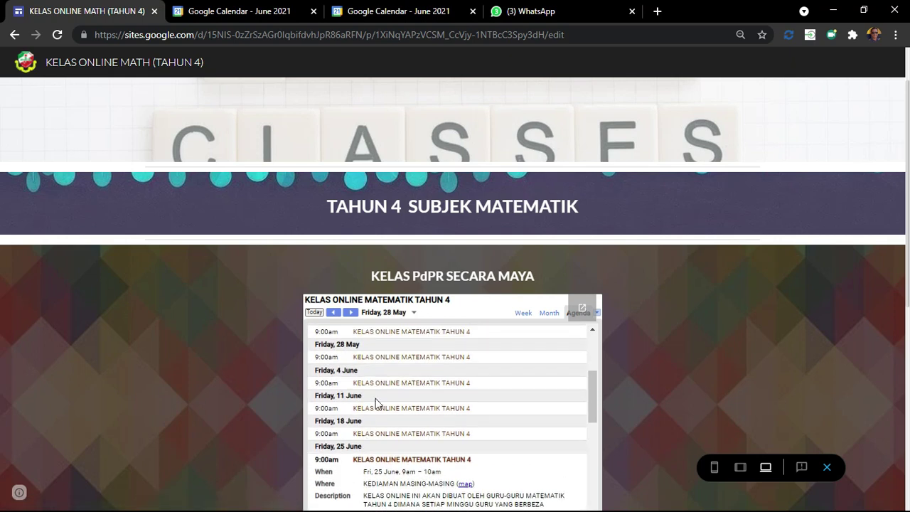
click(380, 433)
click(387, 407)
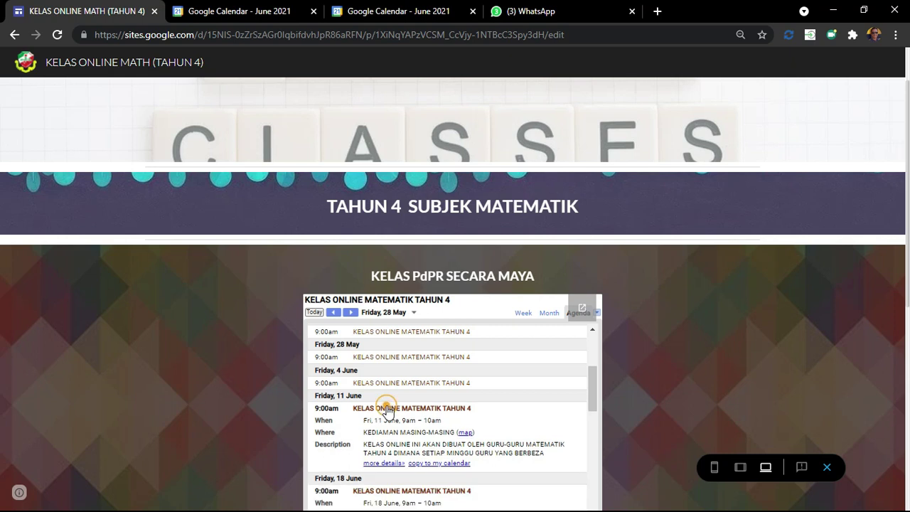
click(389, 463)
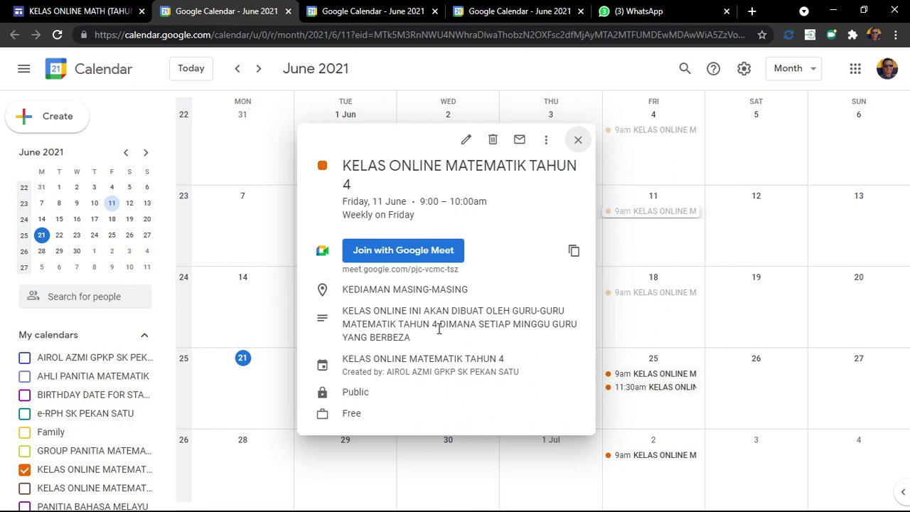
Step: Join the 25 June 11:30am class's Google Meet, closing the Maps tab opened from its location
click(664, 386)
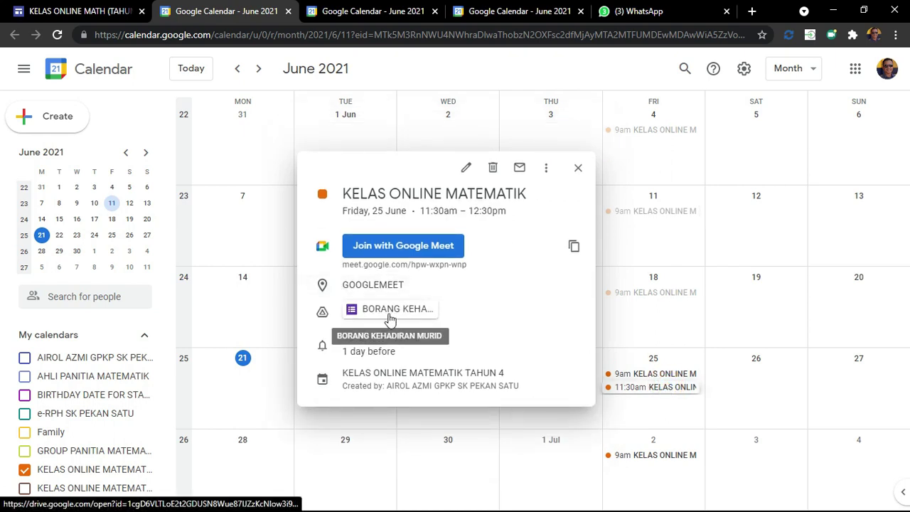
click(381, 284)
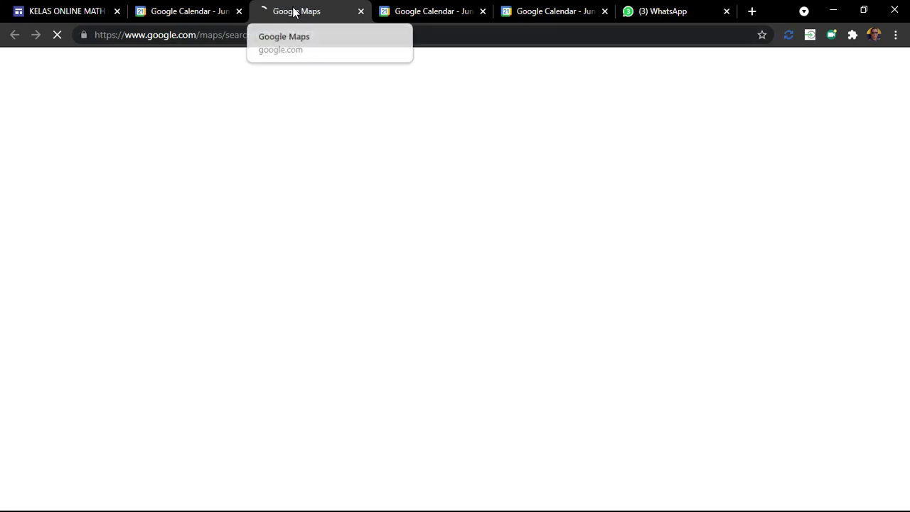
key(ctrl+w)
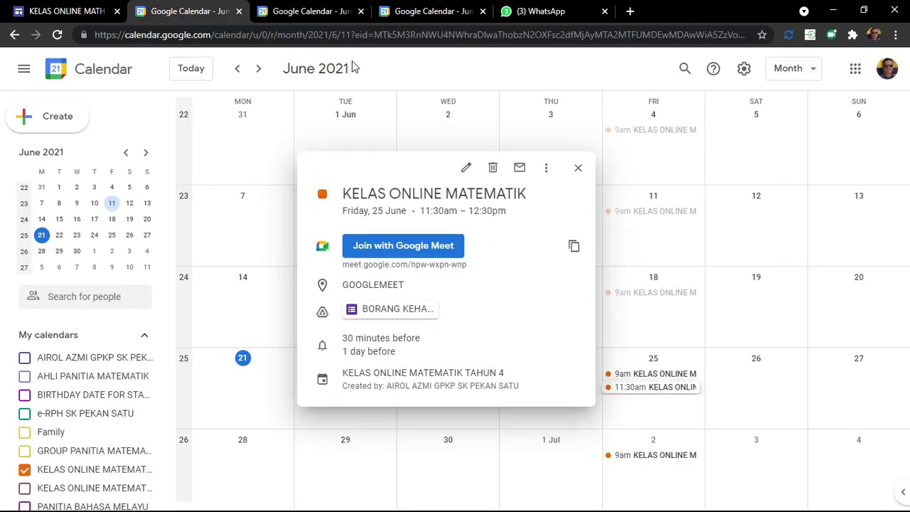
click(430, 256)
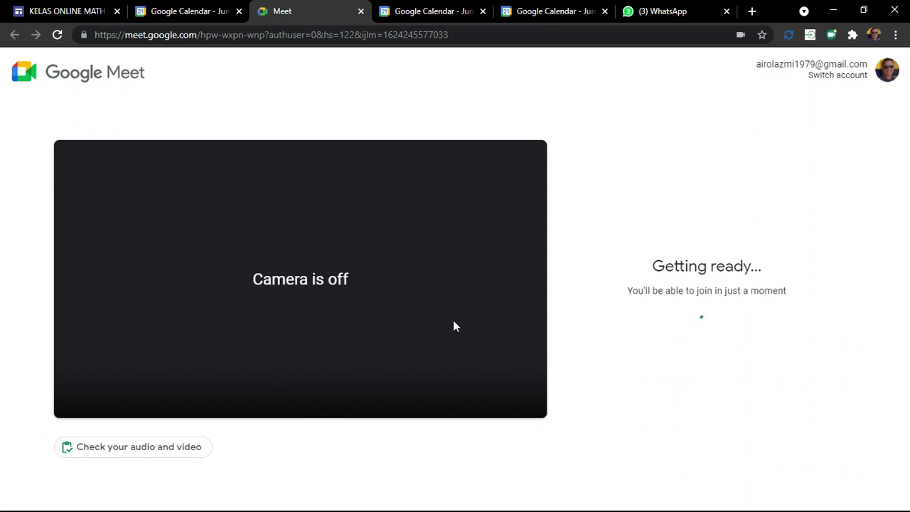
Step: Turn on the camera and join the class Google Meet meeting
click(326, 390)
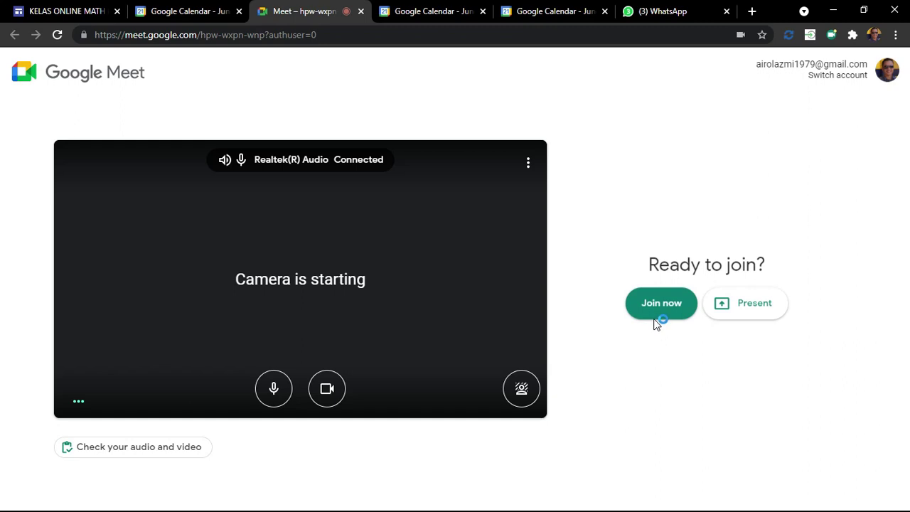
click(661, 300)
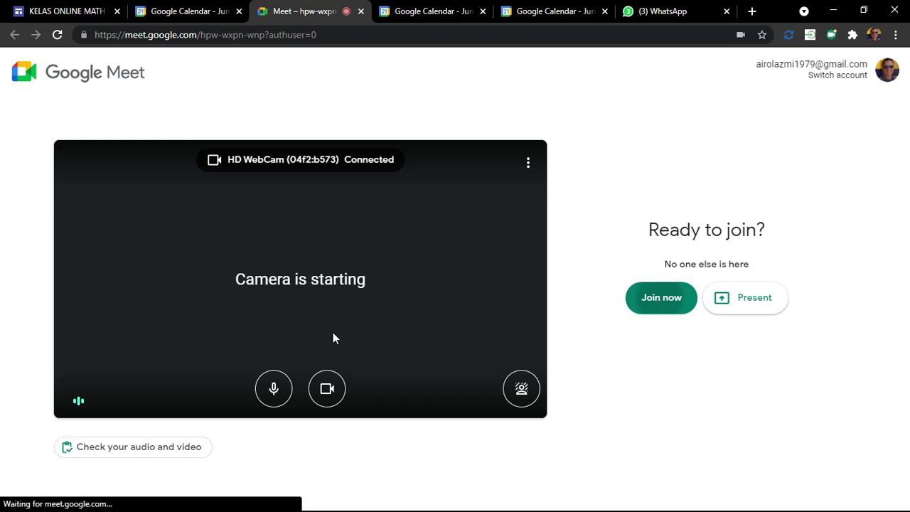
click(646, 302)
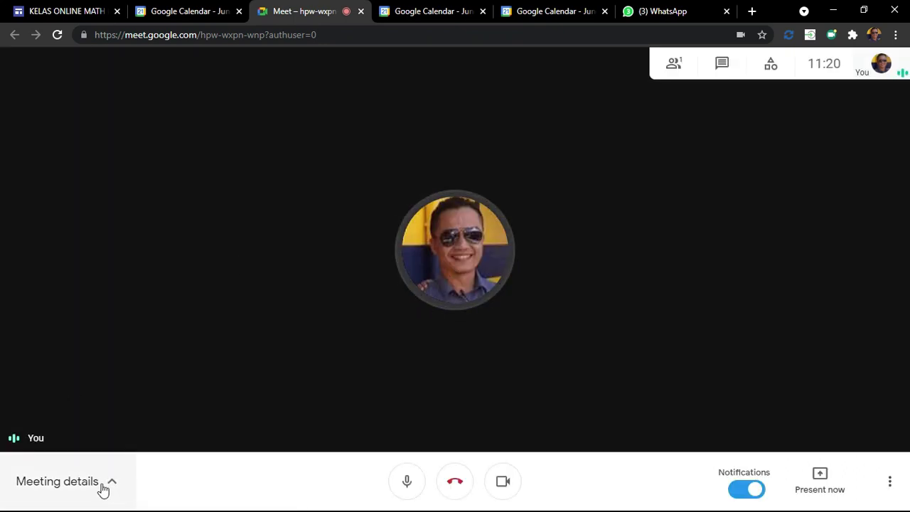
Step: Review the meeting's joining info and empty attachments list, then return to the Calendar tab
click(116, 483)
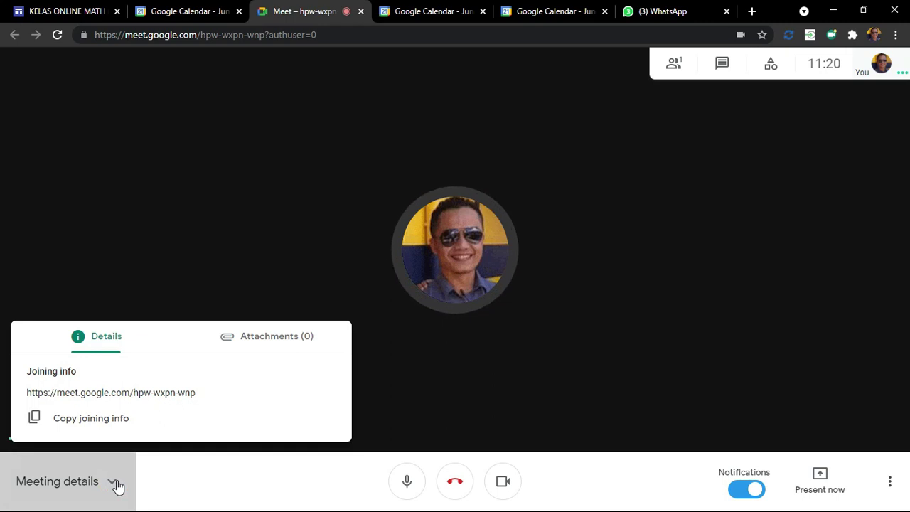
click(257, 338)
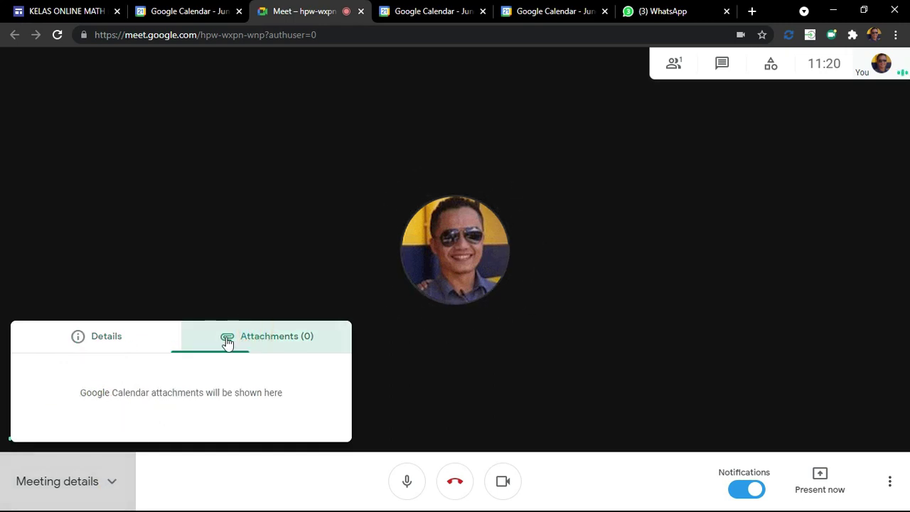
click(103, 341)
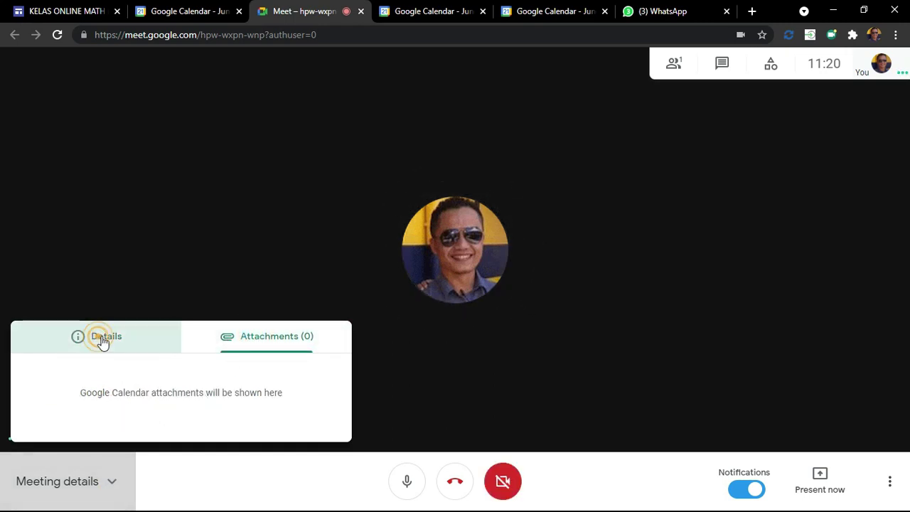
click(248, 342)
click(110, 344)
click(240, 342)
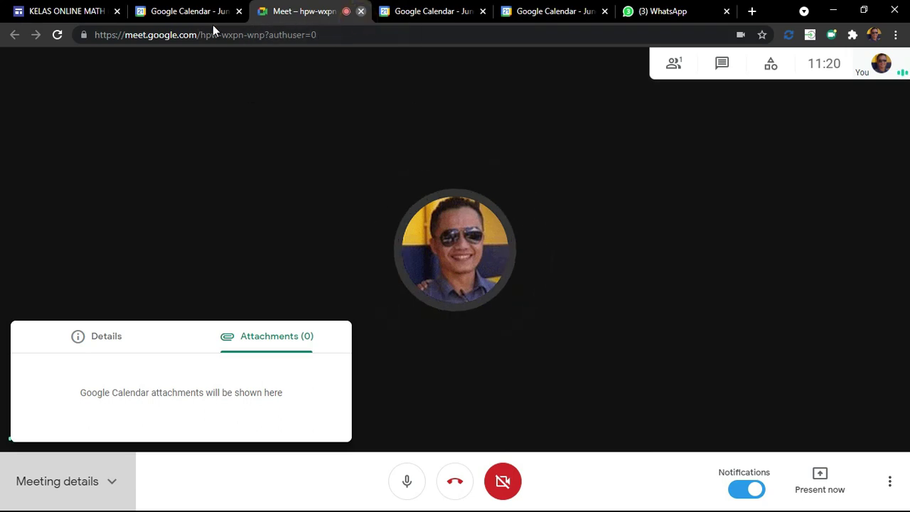
click(174, 21)
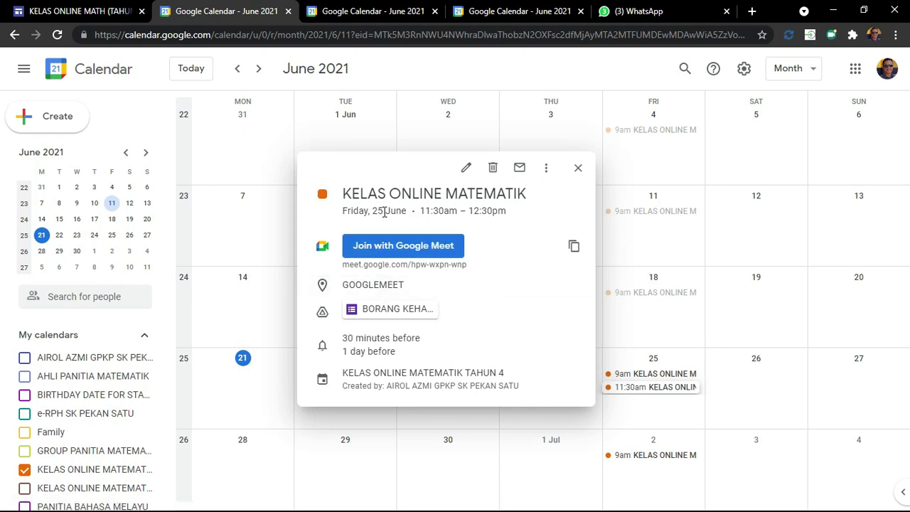
Step: Reopen the 25 June 11:30am class event and launch its Google Meet joining page
click(578, 168)
click(648, 388)
click(420, 252)
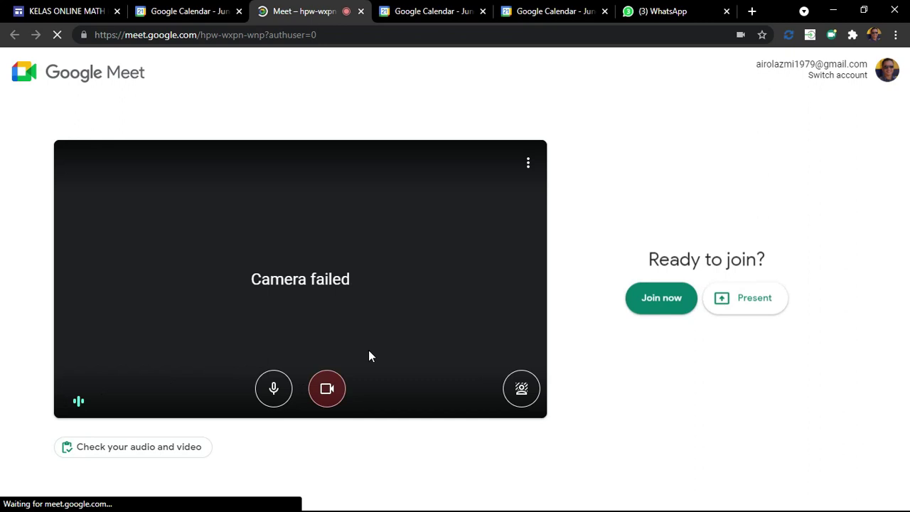
Step: Rejoin the class meeting and view its joining info and attachments
click(652, 310)
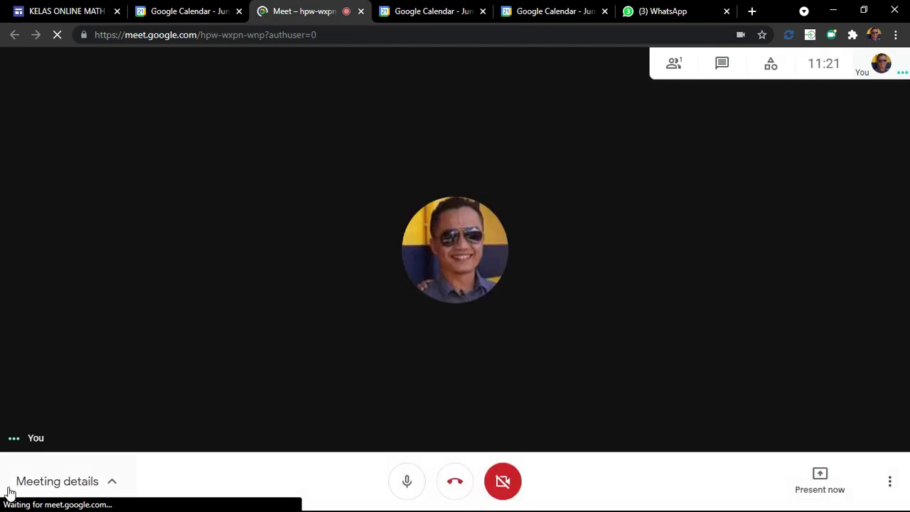
click(116, 479)
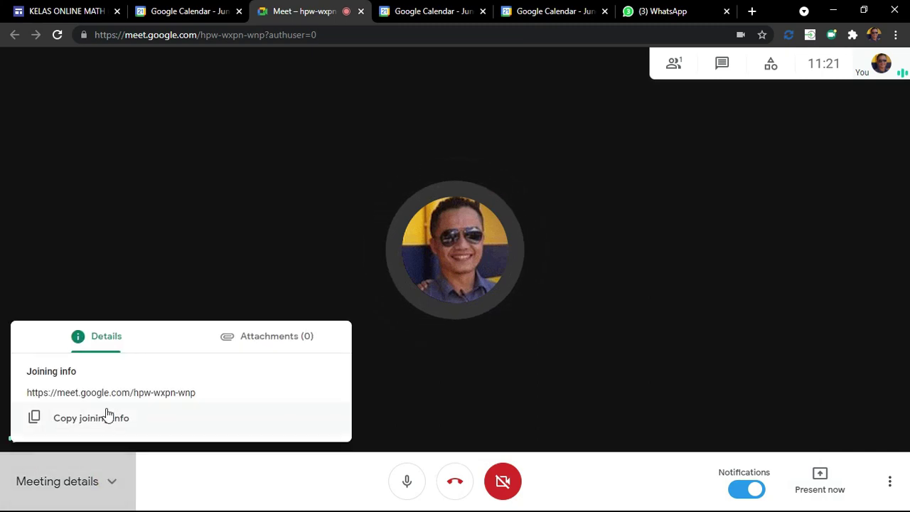
click(256, 344)
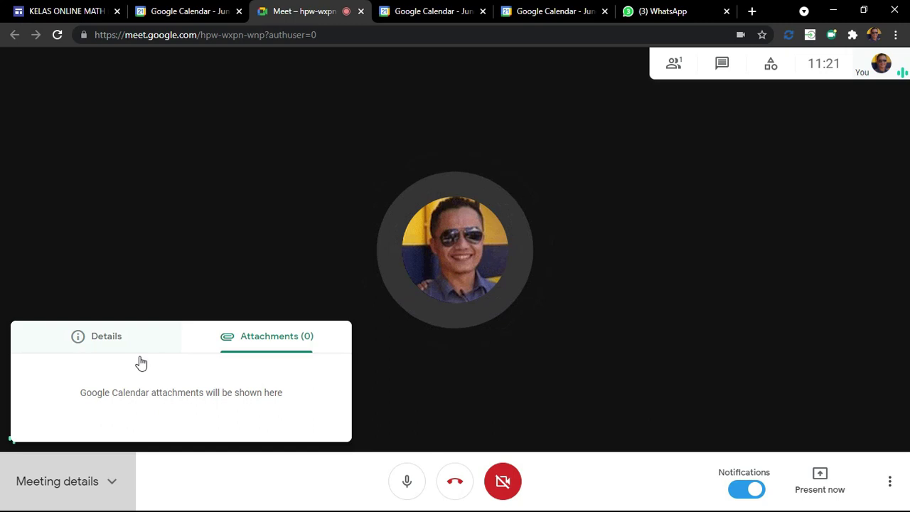
Step: Close the details panel, leave the call and switch back to the class site
click(629, 202)
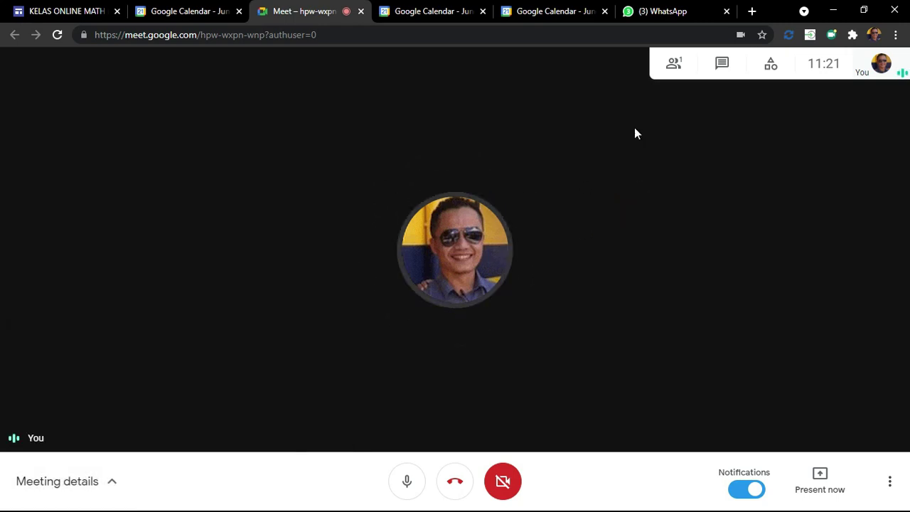
click(455, 481)
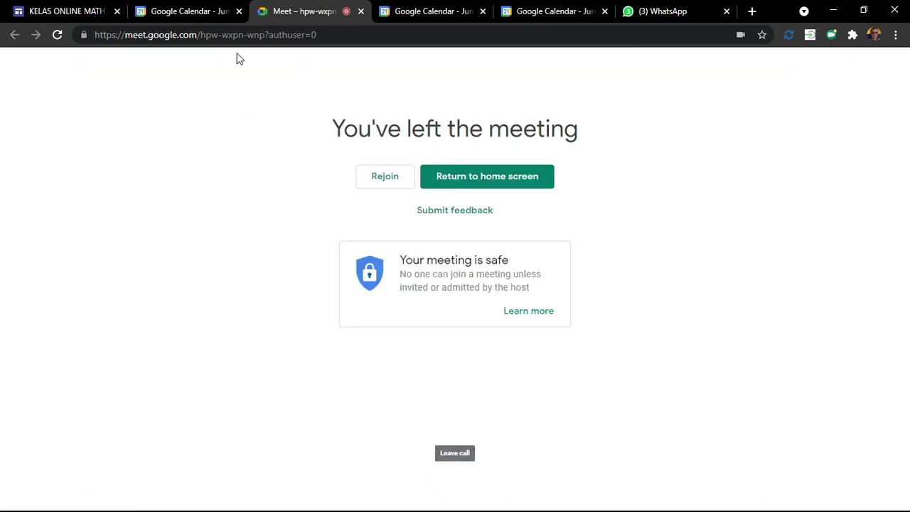
click(183, 12)
Step: Scroll the class site past the calendar and open the 4 BIJAKSANA Telegram link
click(35, 12)
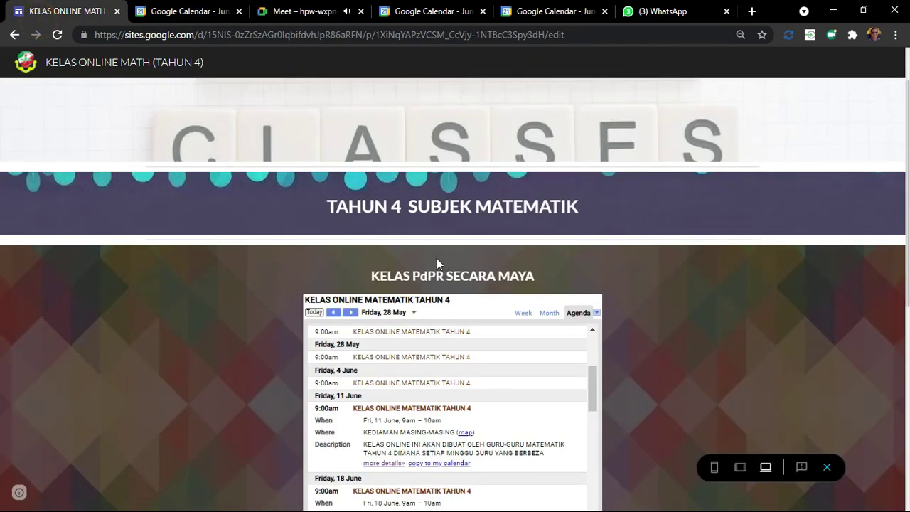
scroll(547, 394, down, 2)
scroll(547, 395, down, 5)
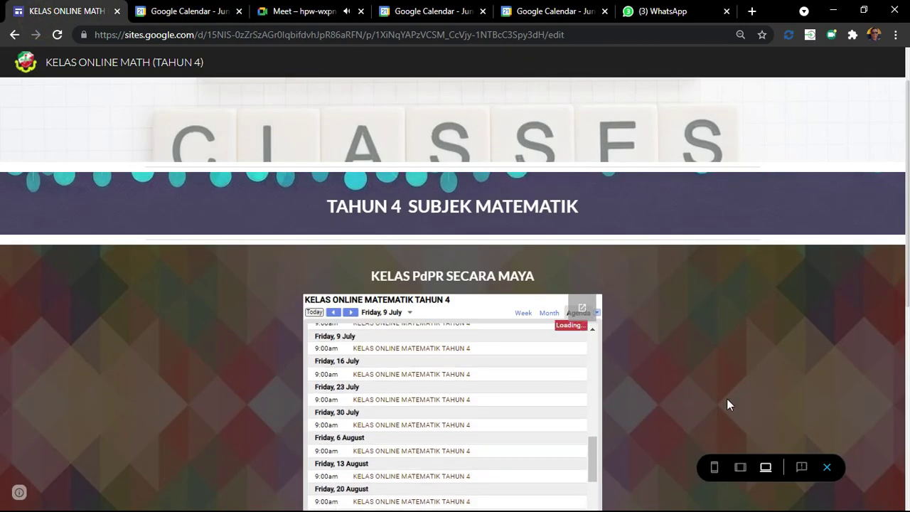
scroll(802, 368, down, 3)
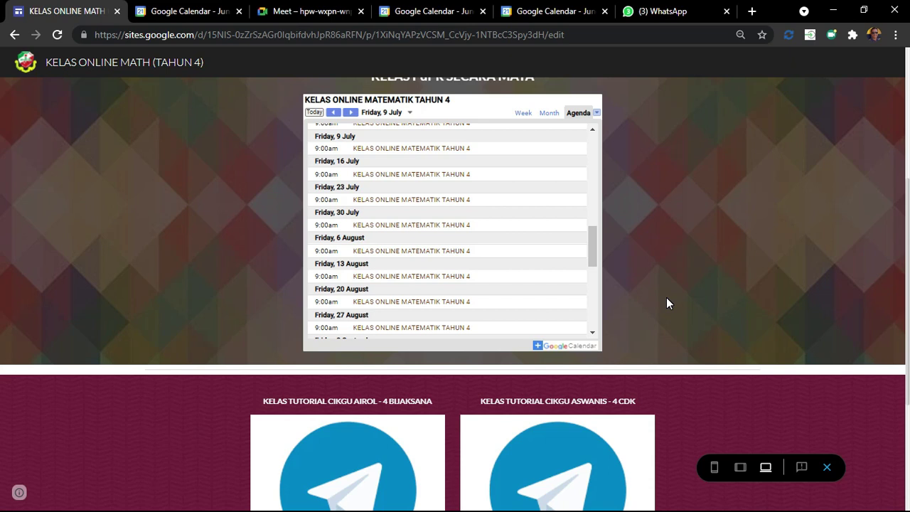
scroll(559, 355, down, 2)
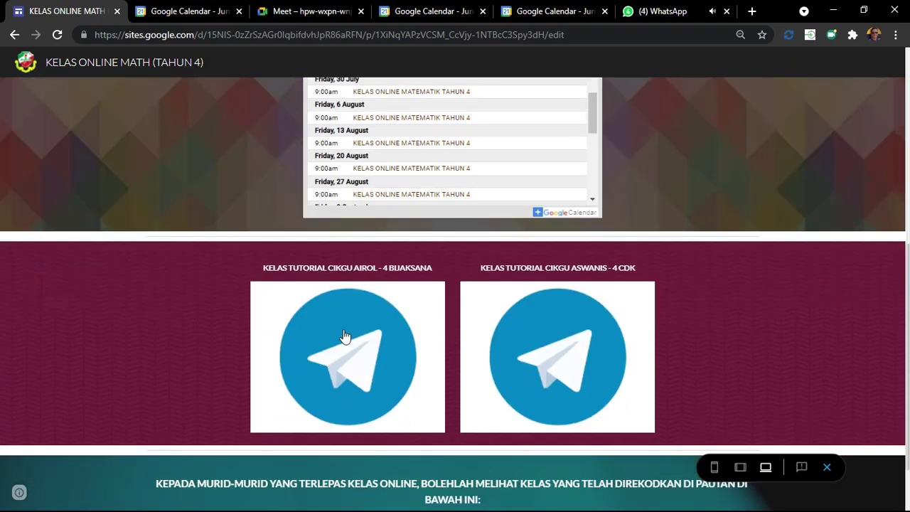
click(366, 347)
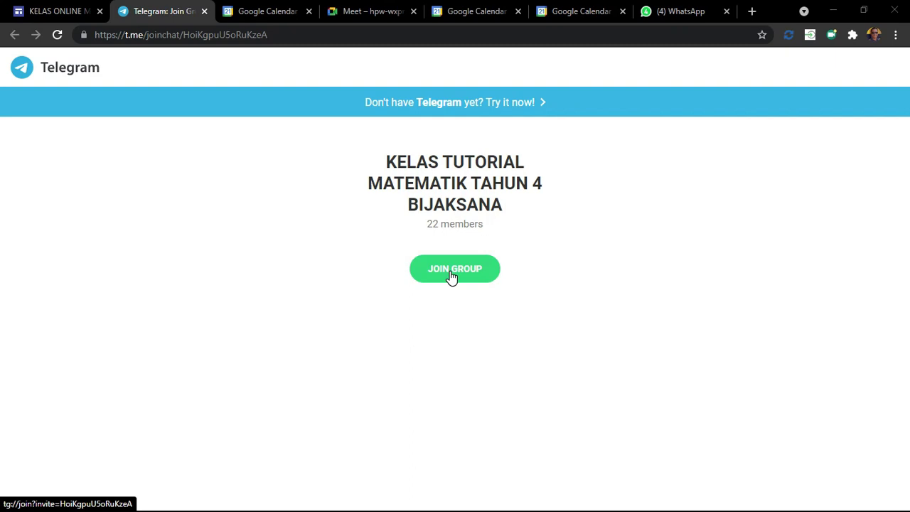
Step: Open the KELAS TUTORIAL MATEMATIK TAHUN 4 BIJAKSANA group in Telegram, then minimize Telegram
click(481, 301)
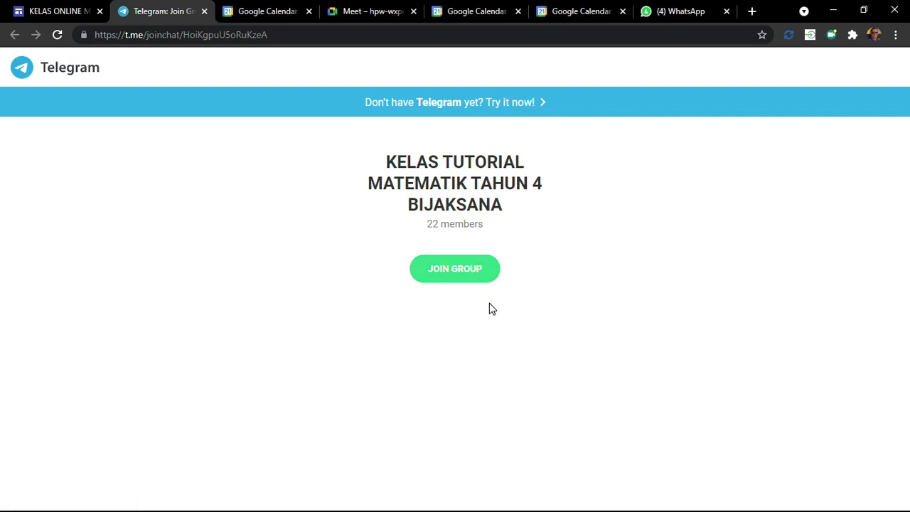
click(453, 276)
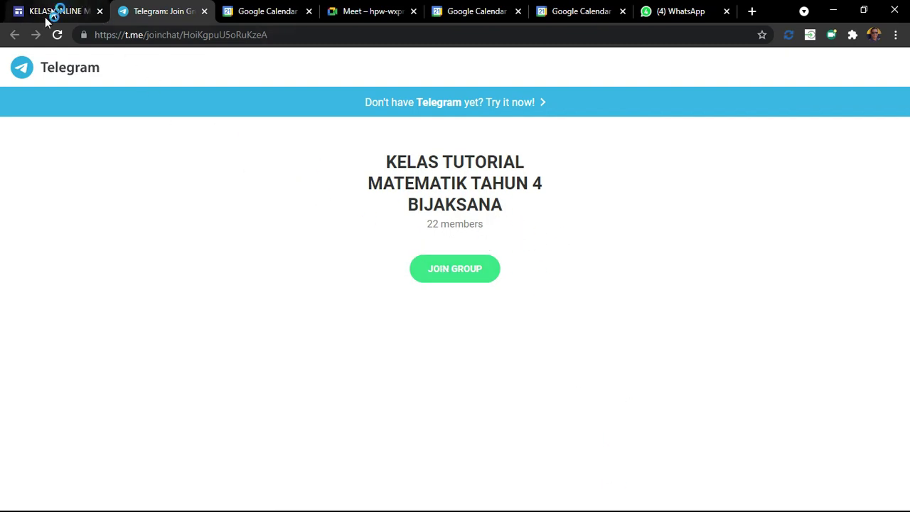
click(448, 268)
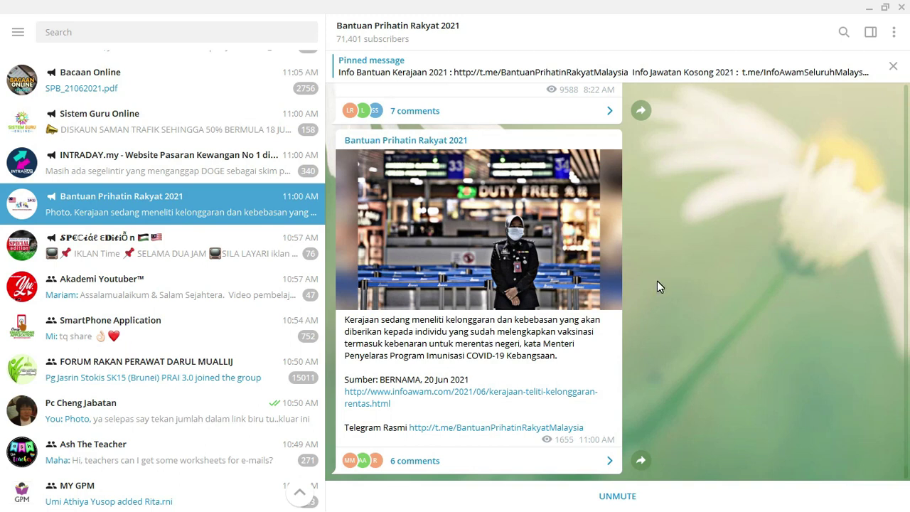
click(751, 179)
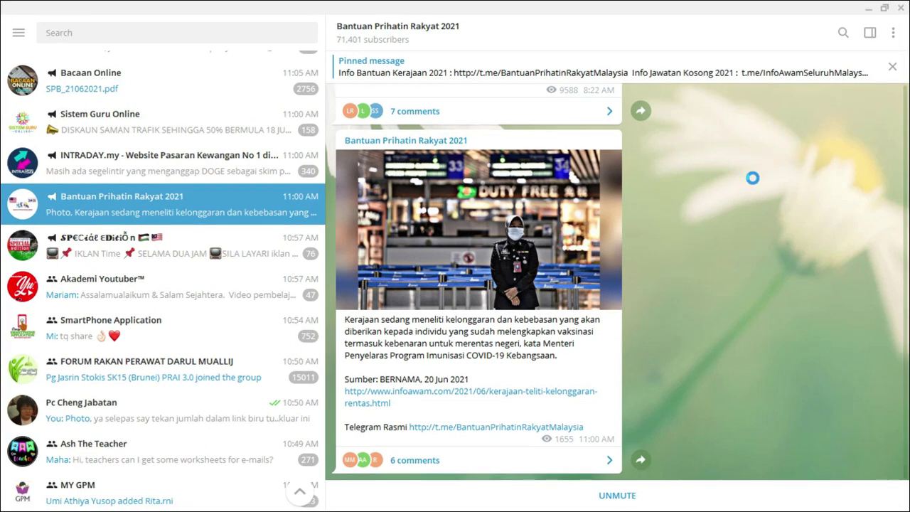
key(Escape)
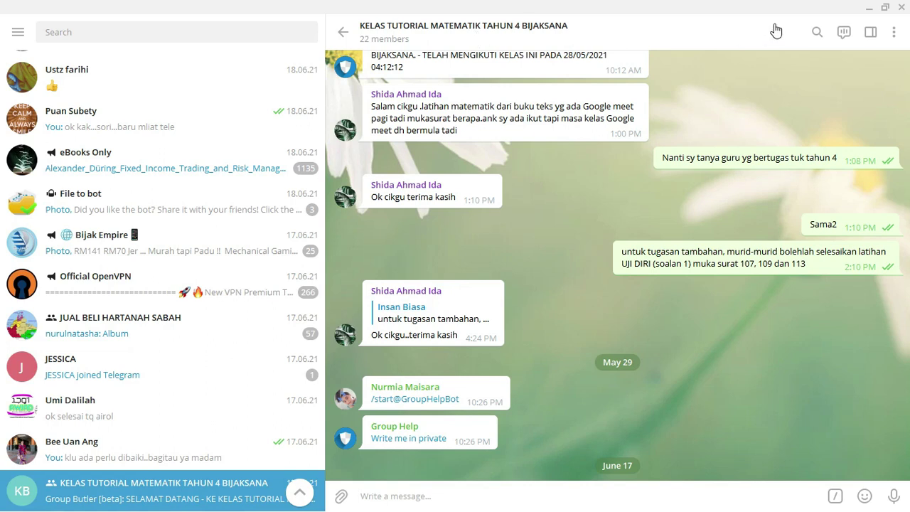
click(869, 7)
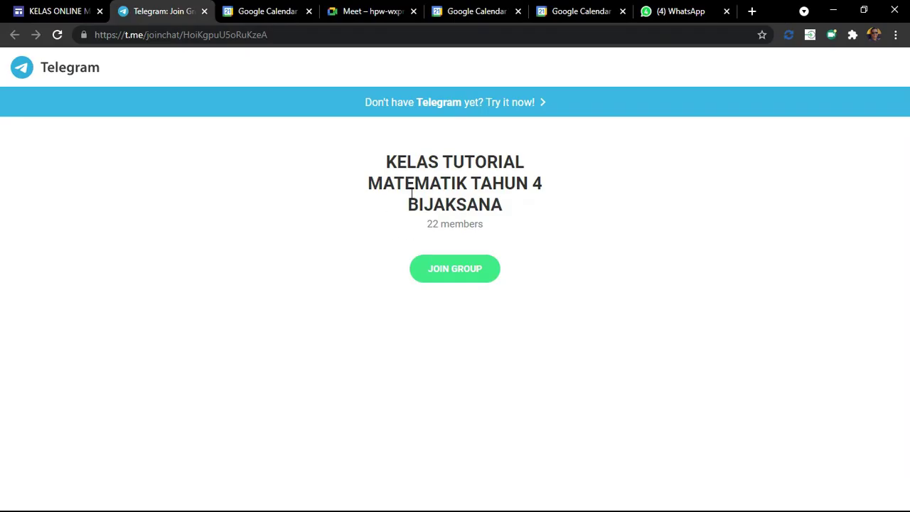
Step: Close the Telegram tab and check the class events in the embedded calendar and Google Calendar
click(204, 12)
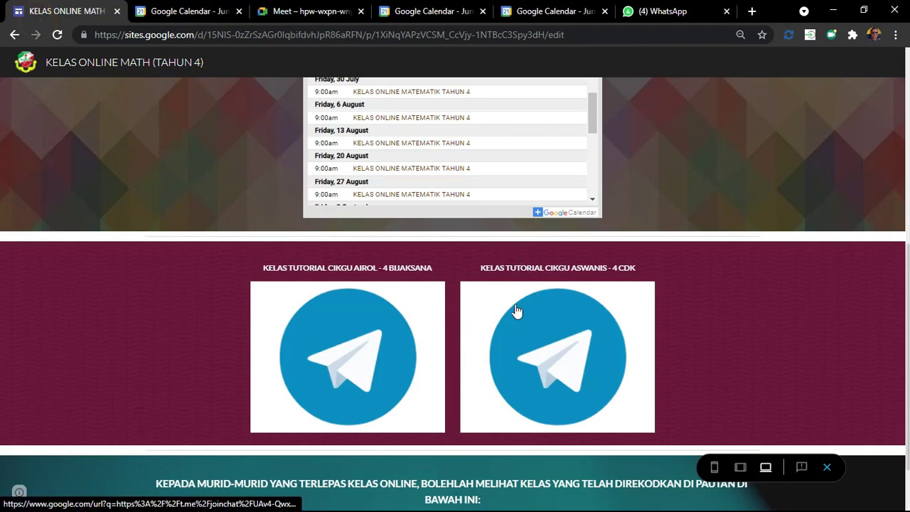
scroll(495, 320, down, 1)
scroll(481, 320, up, 1)
scroll(500, 325, up, 3)
scroll(498, 329, down, 2)
drag(596, 319, 594, 357)
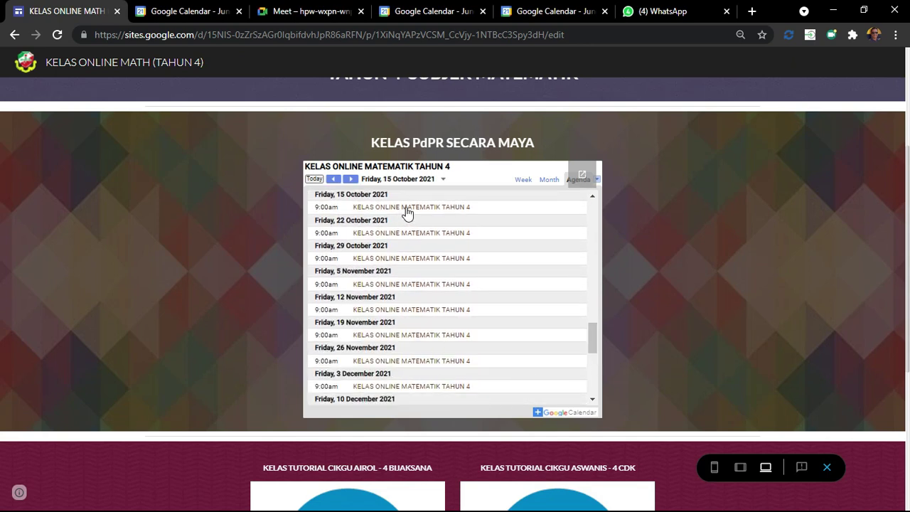
click(396, 10)
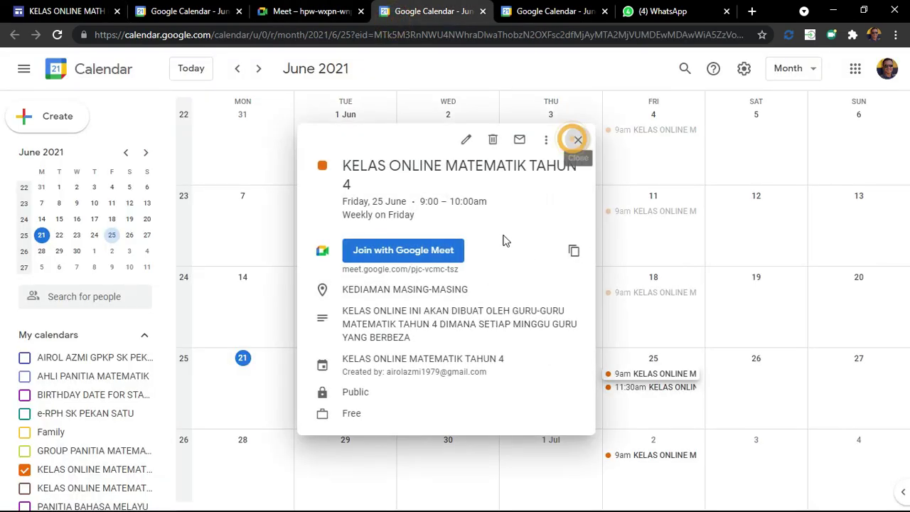
click(711, 328)
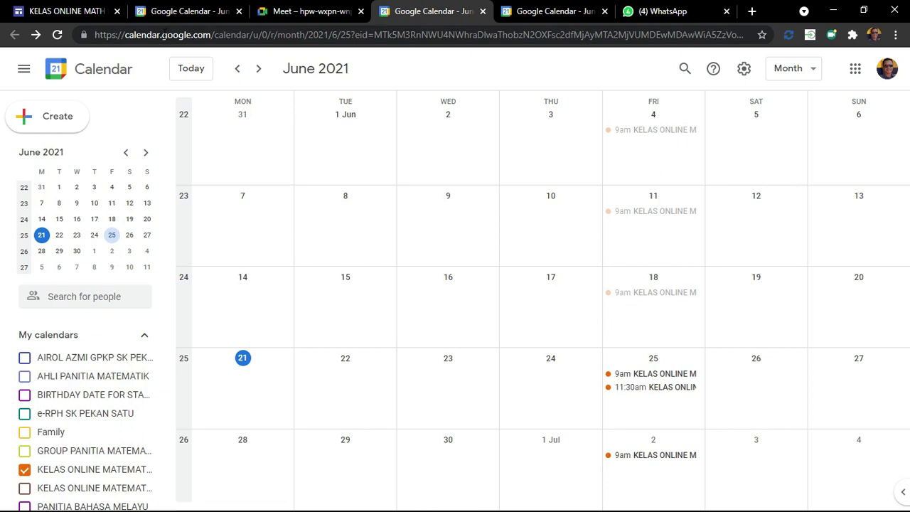
Step: Back on the class site, open the TEMPLATE ILMU PdPR SKPS link and go to its site home
click(34, 16)
scroll(596, 387, down, 5)
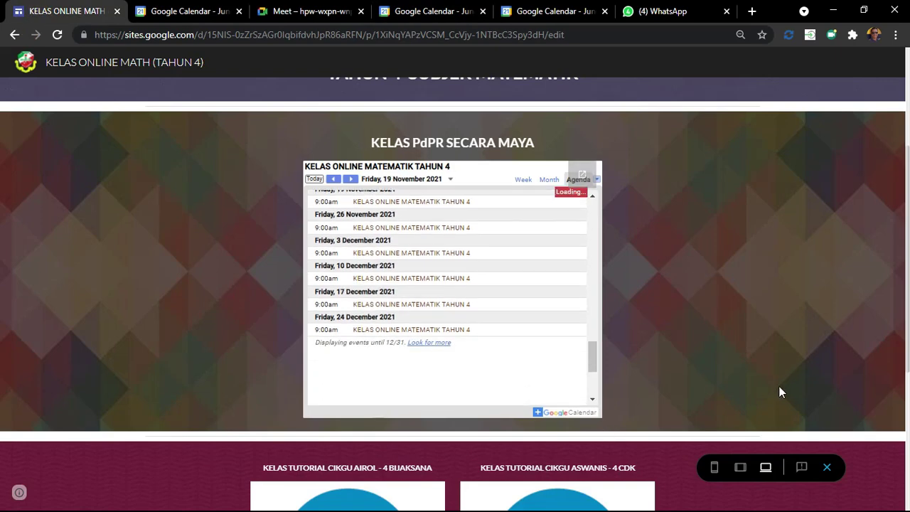
scroll(780, 391, down, 4)
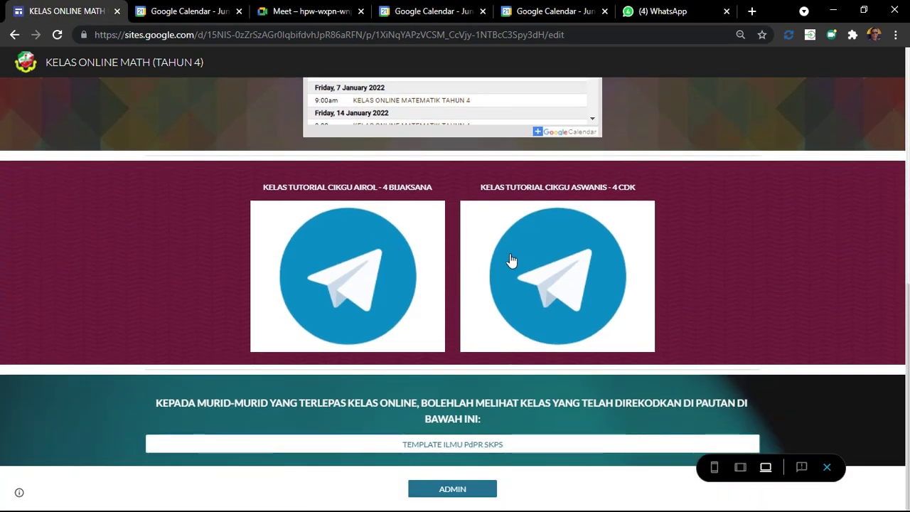
click(467, 444)
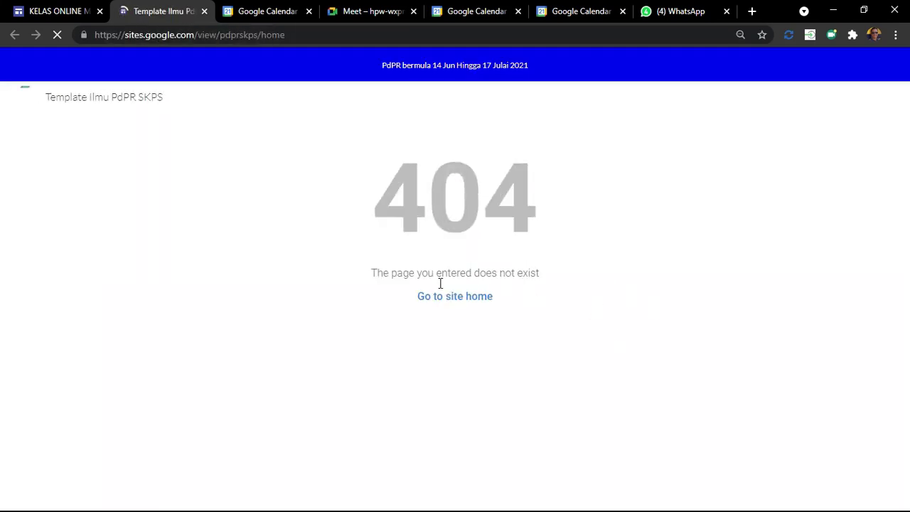
click(444, 297)
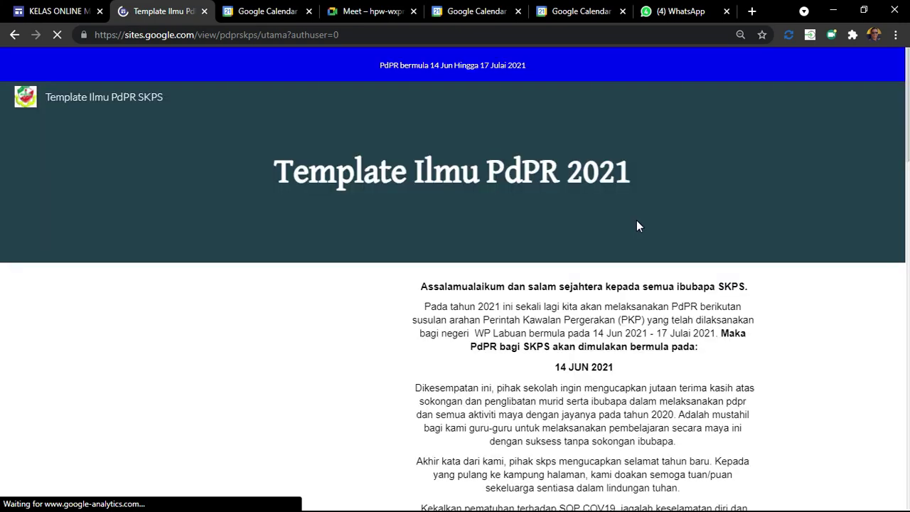
Step: Scroll through the Template Ilmu PdPR page and open the MODUL PdPR MENGIKUT TAHUN Drive folder
scroll(608, 266, down, 6)
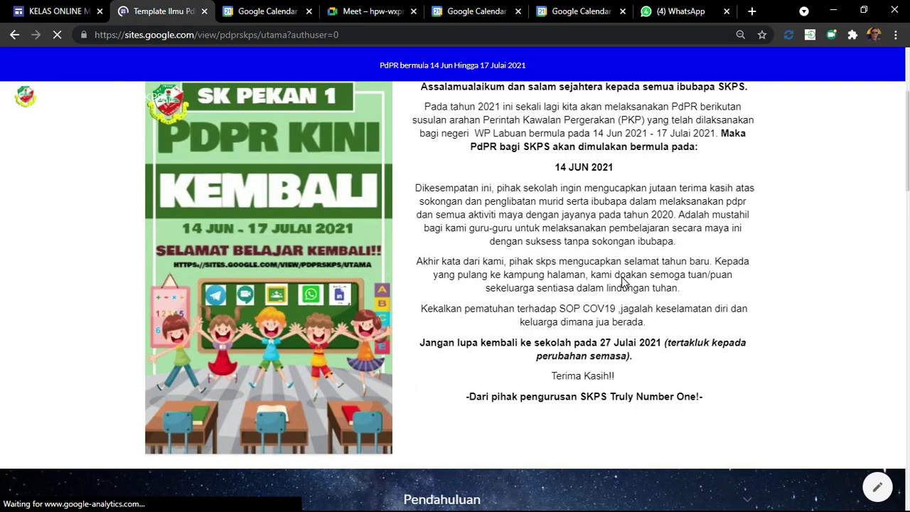
scroll(623, 282, down, 3)
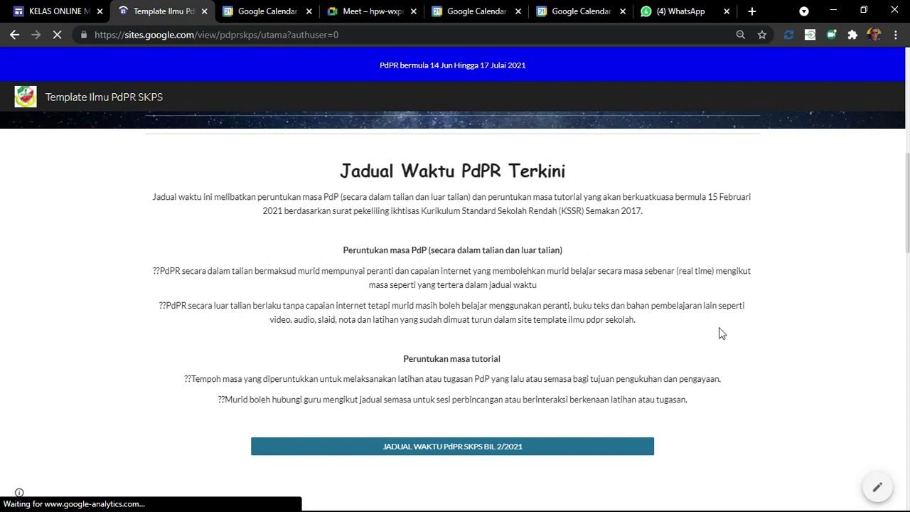
scroll(646, 336, down, 5)
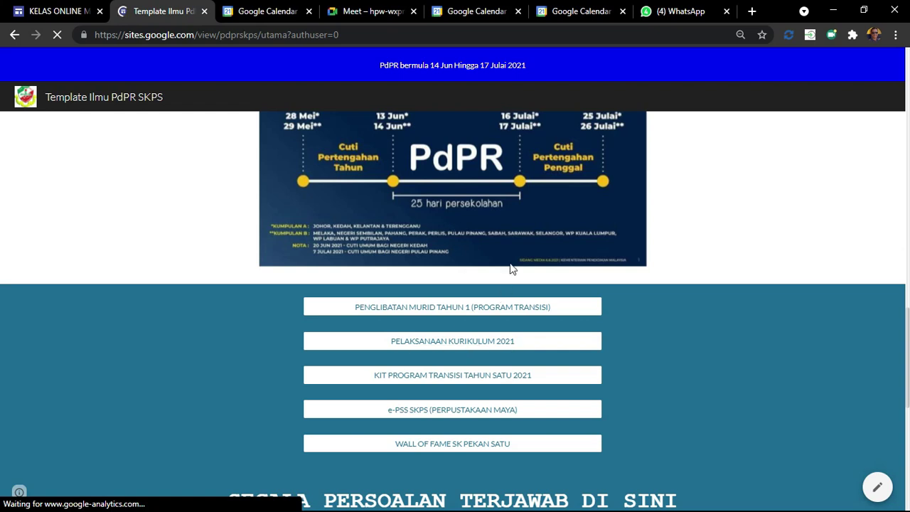
scroll(516, 267, up, 2)
scroll(585, 305, up, 3)
scroll(589, 311, down, 8)
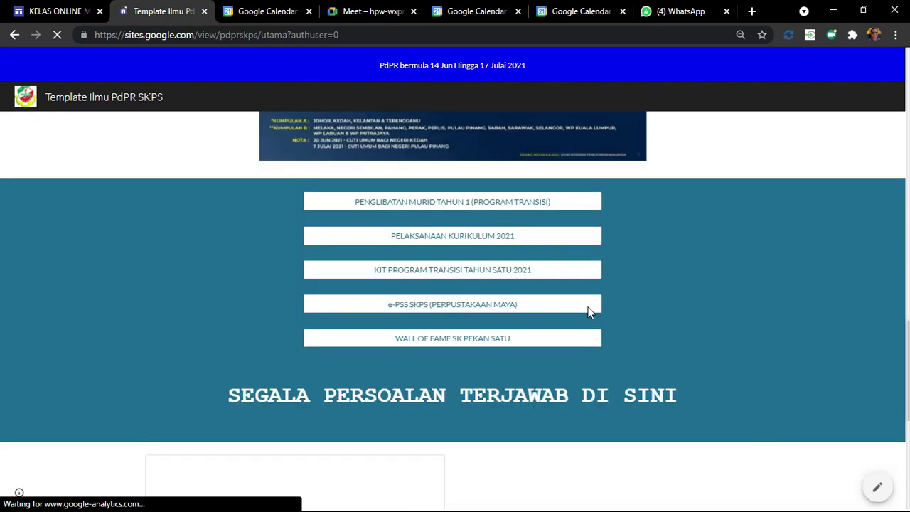
scroll(586, 312, down, 3)
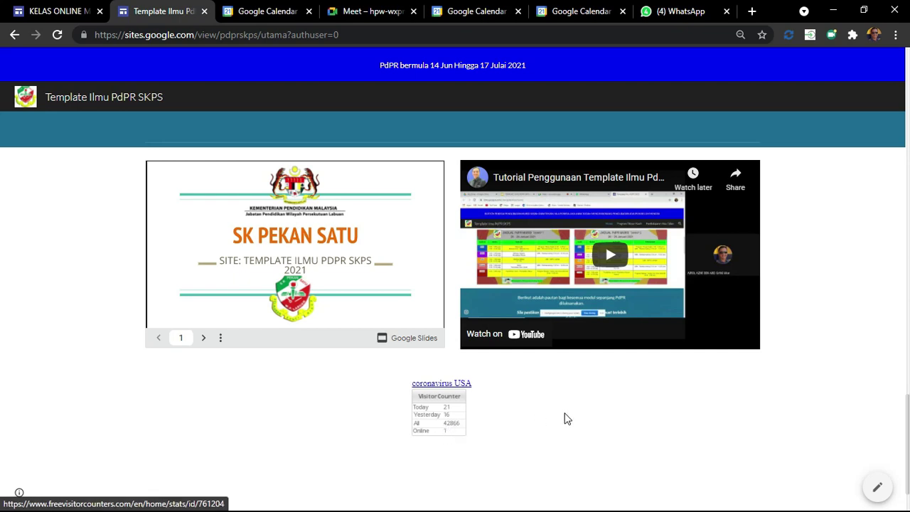
scroll(564, 418, up, 2)
scroll(567, 410, down, 3)
scroll(579, 419, up, 5)
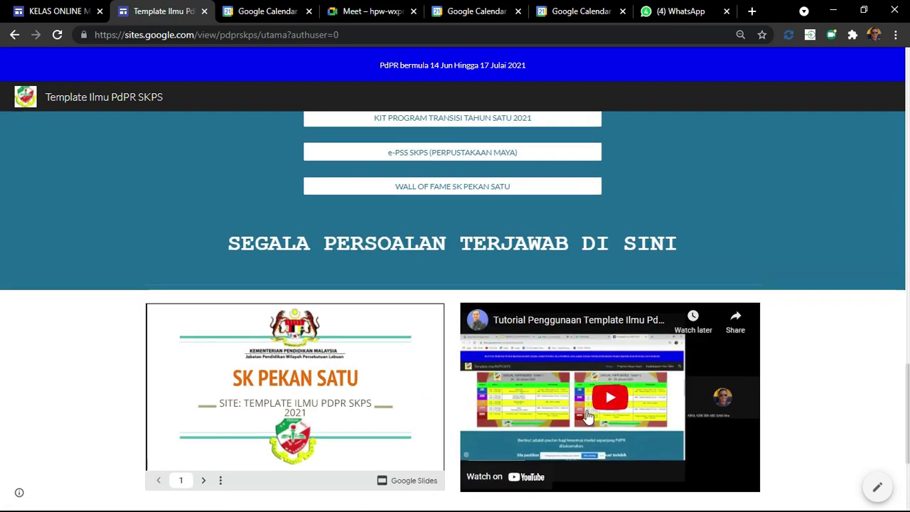
scroll(625, 252, up, 1)
scroll(622, 246, up, 5)
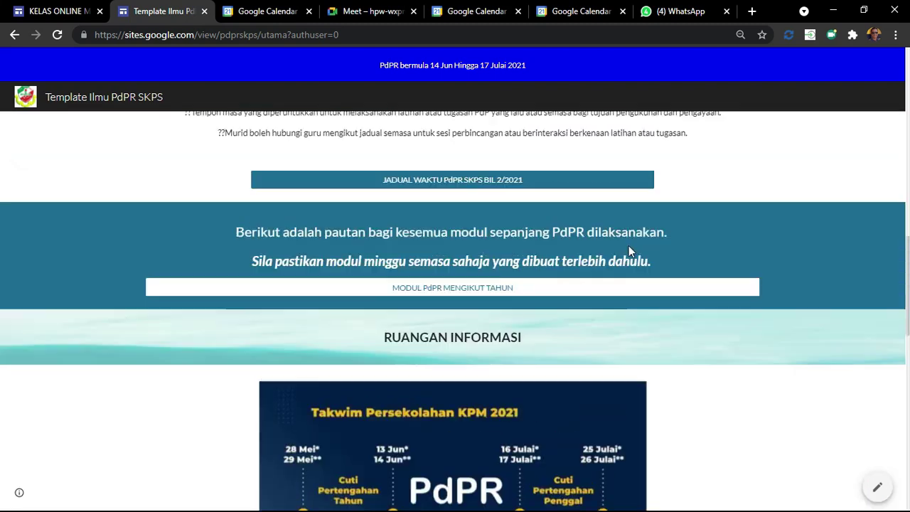
click(491, 294)
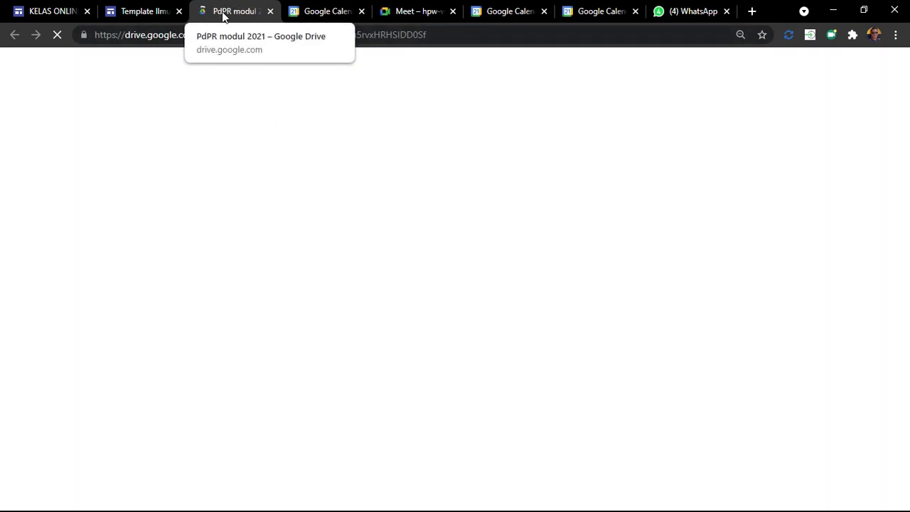
Step: Close spare tabs, browse Drive to Tahun 5 > MATEMATIK > 2021 > MINGGU 7, then return to the class site
click(361, 12)
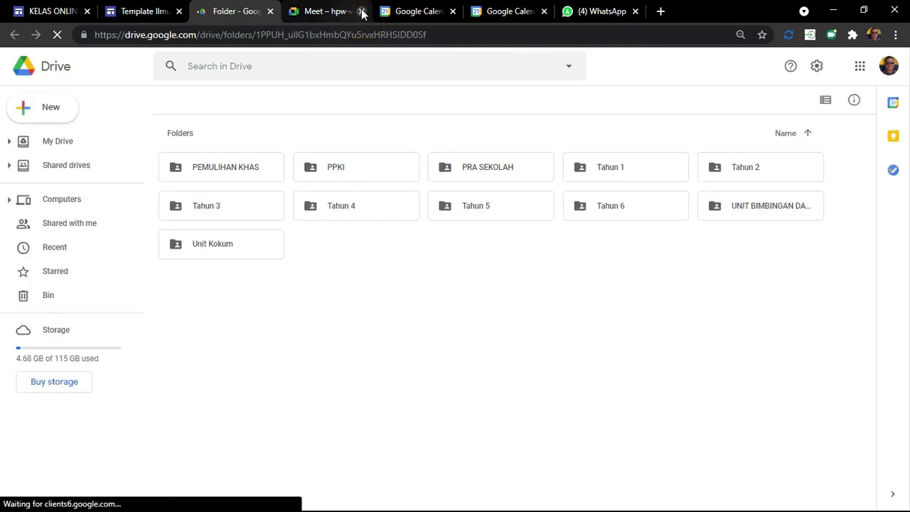
click(361, 14)
click(362, 13)
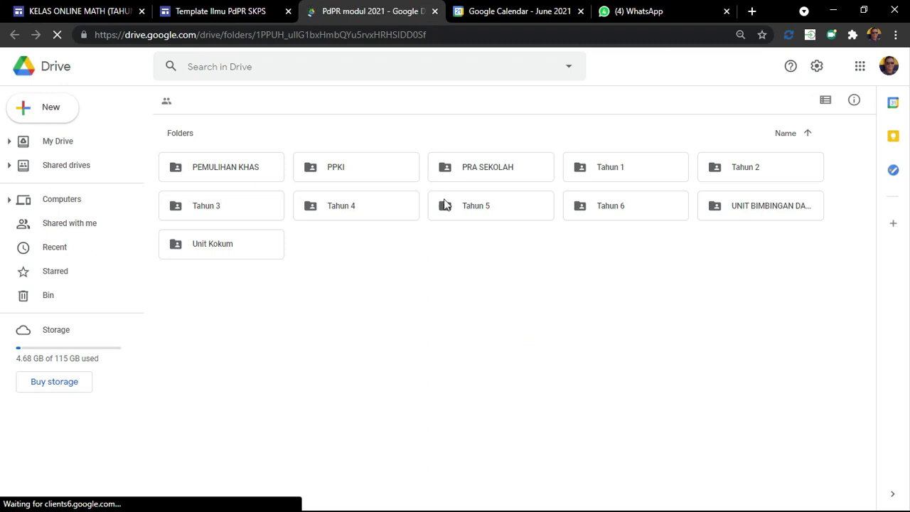
double_click(460, 213)
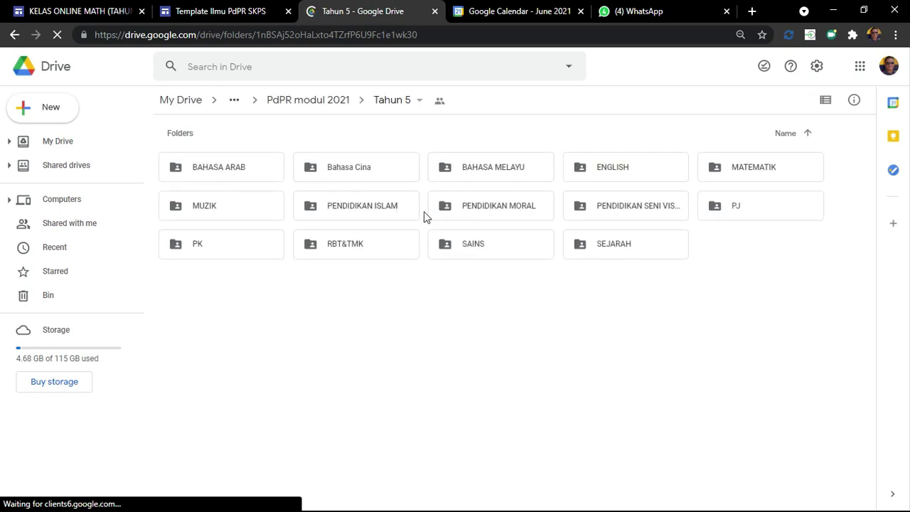
double_click(728, 169)
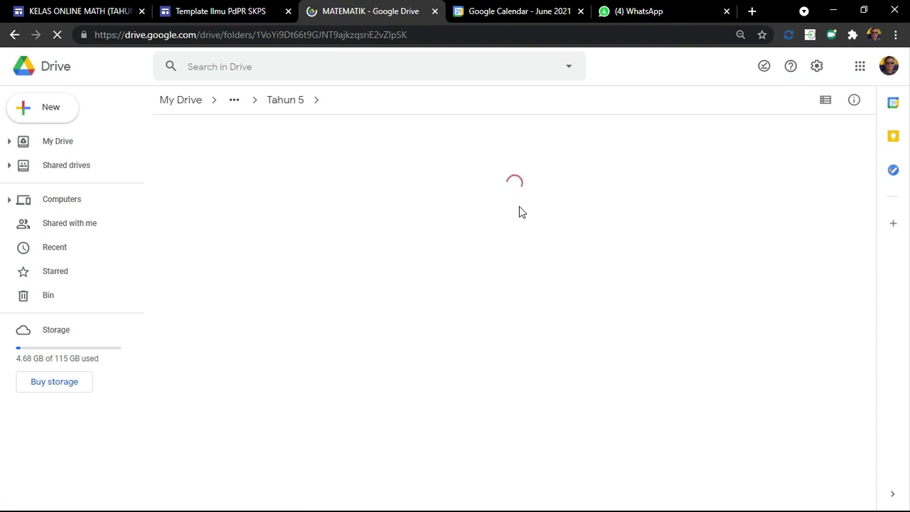
double_click(361, 168)
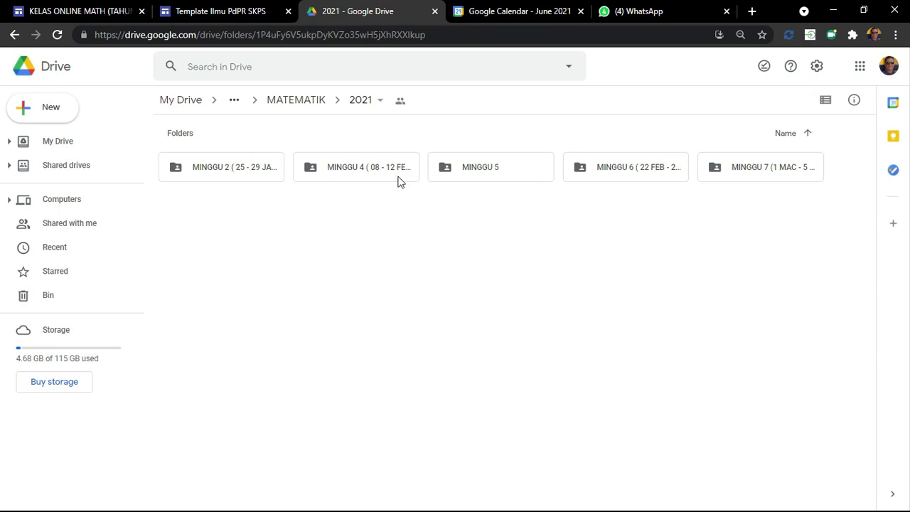
double_click(749, 168)
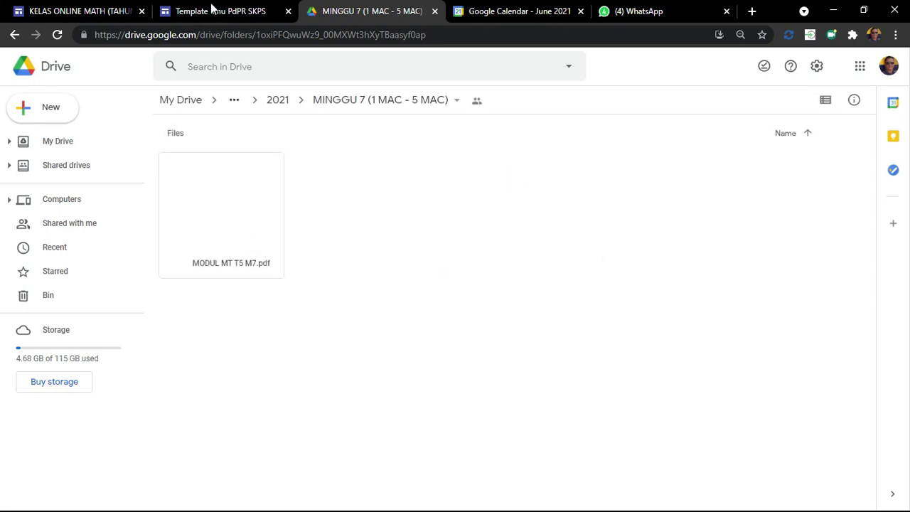
click(83, 13)
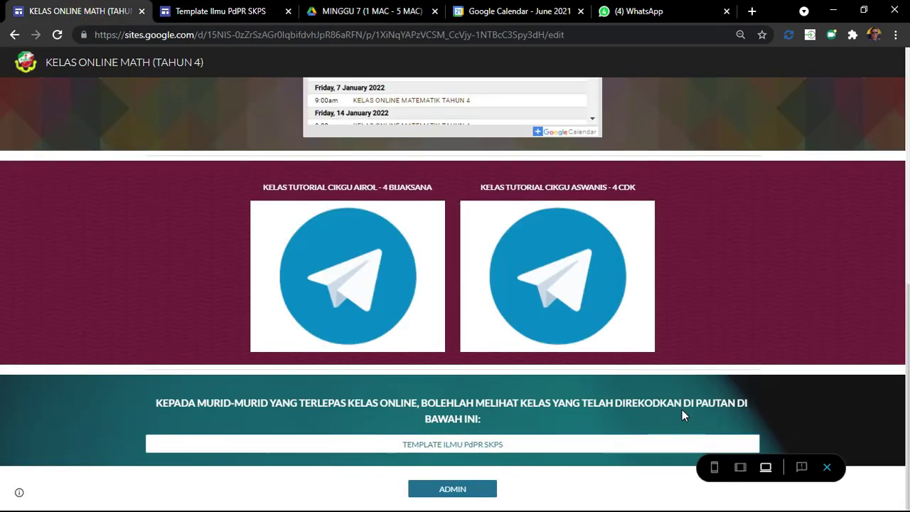
Step: Close the template tab, go to the PENGURUSAN GURU page and open the ANALISIS KEHADIRAN report
click(288, 12)
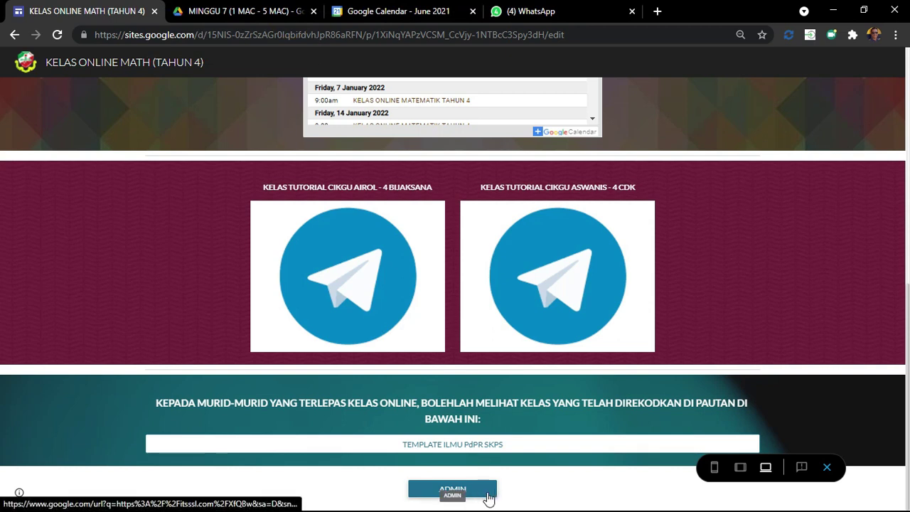
click(475, 490)
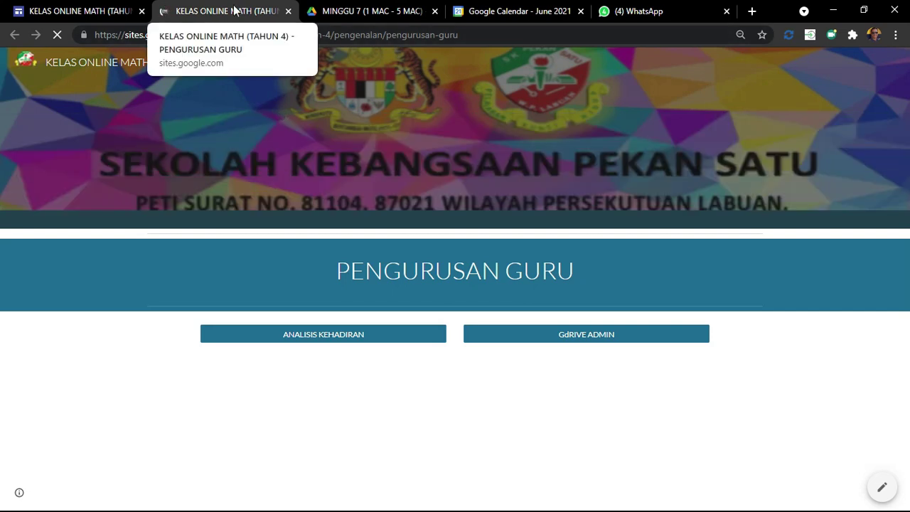
click(106, 9)
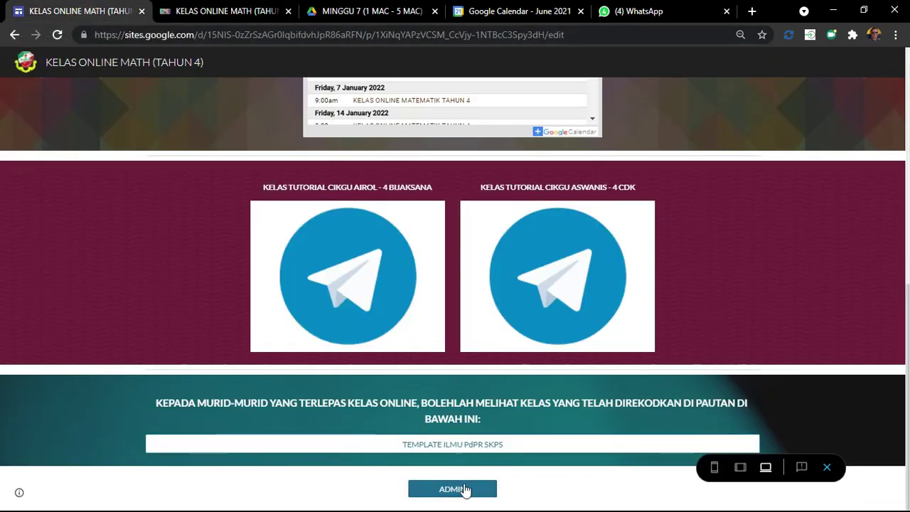
click(259, 11)
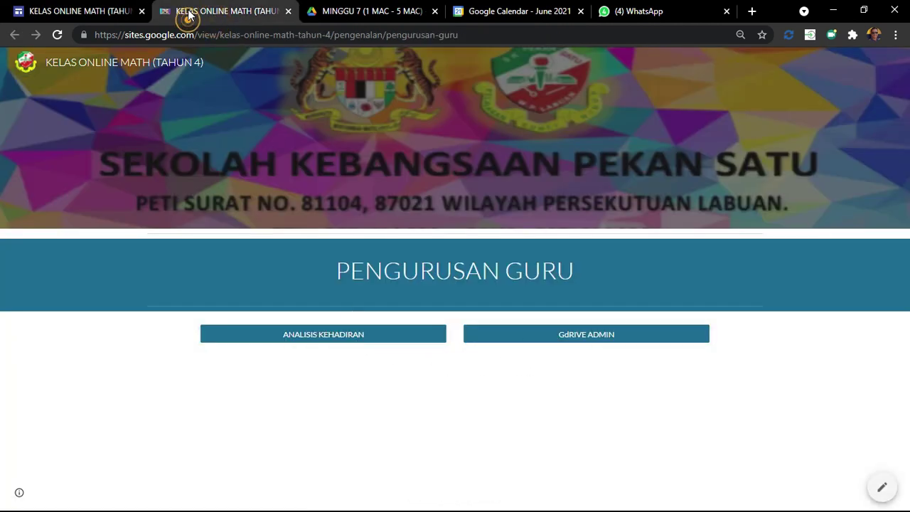
click(85, 10)
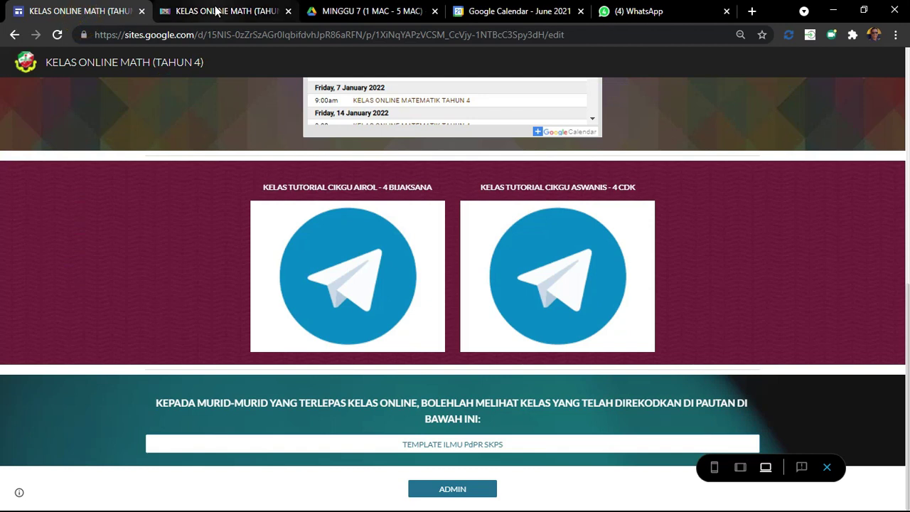
click(215, 13)
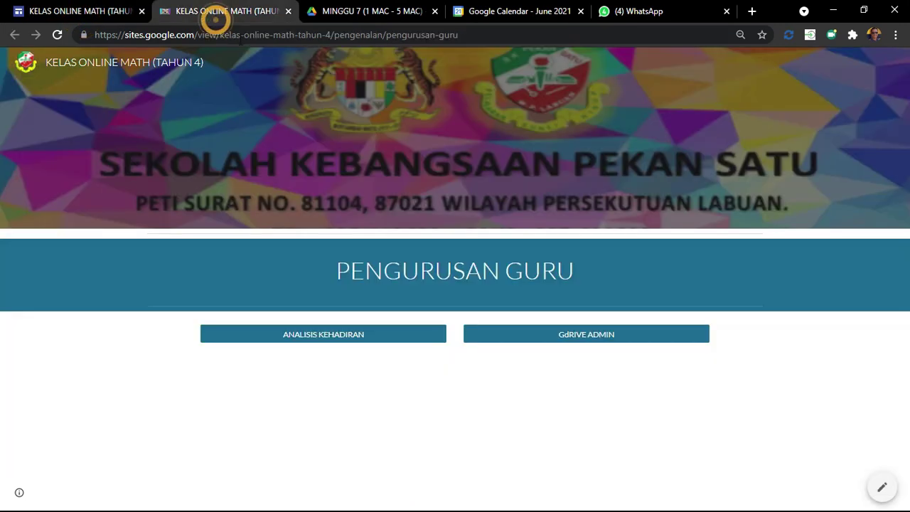
click(344, 337)
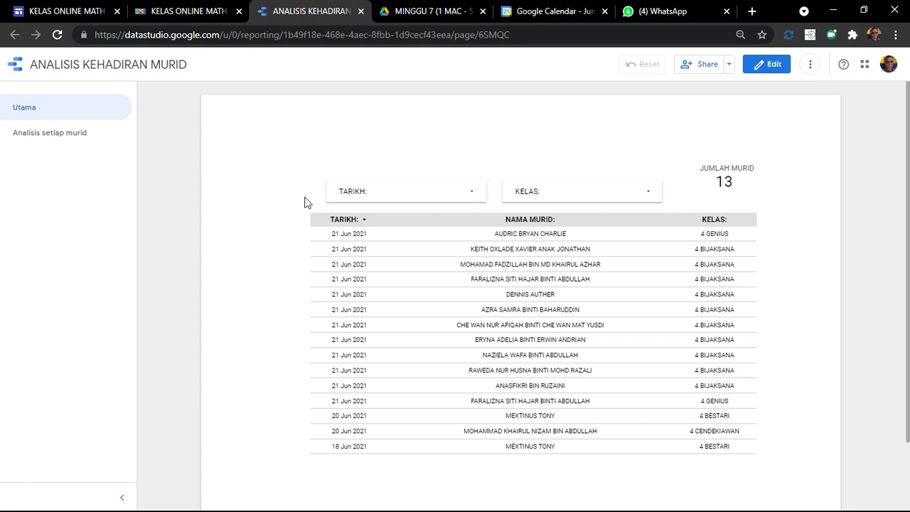
Step: Filter the attendance report to TARIKH 21 Jun 2021 and KELAS 4 GENIUS only
click(468, 190)
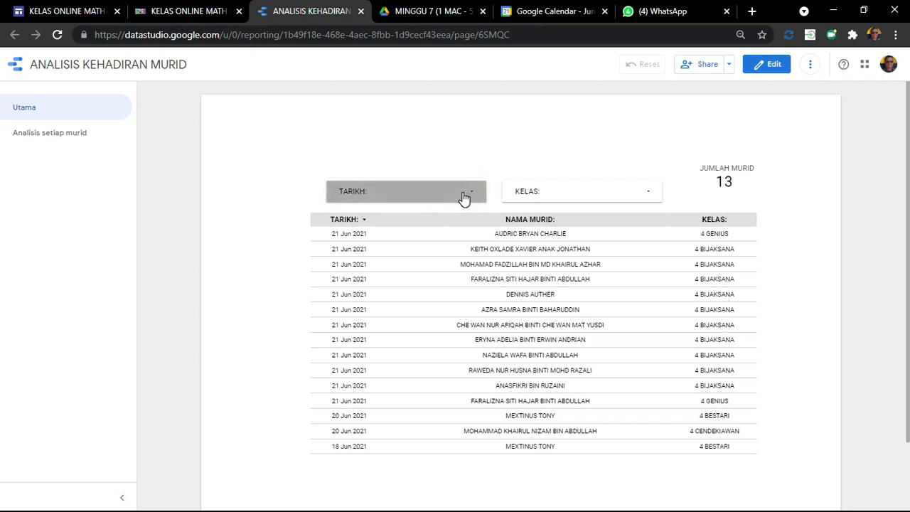
click(451, 232)
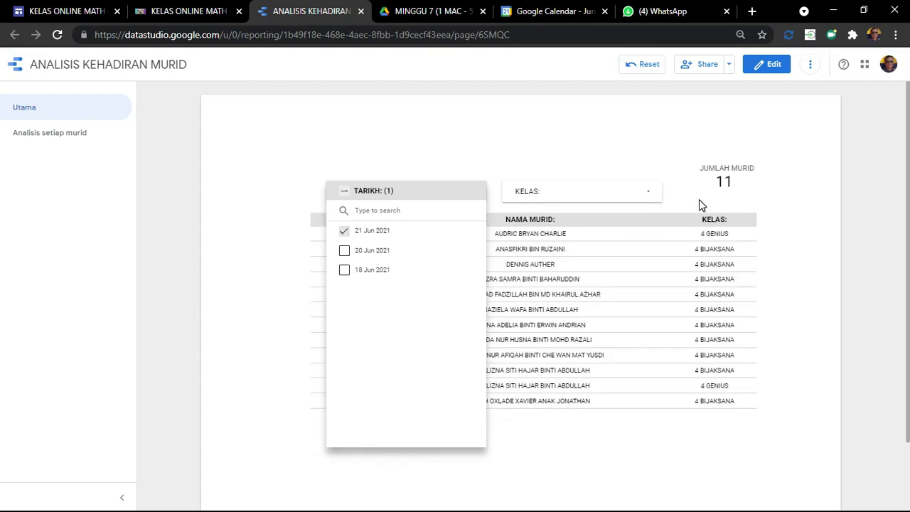
click(652, 192)
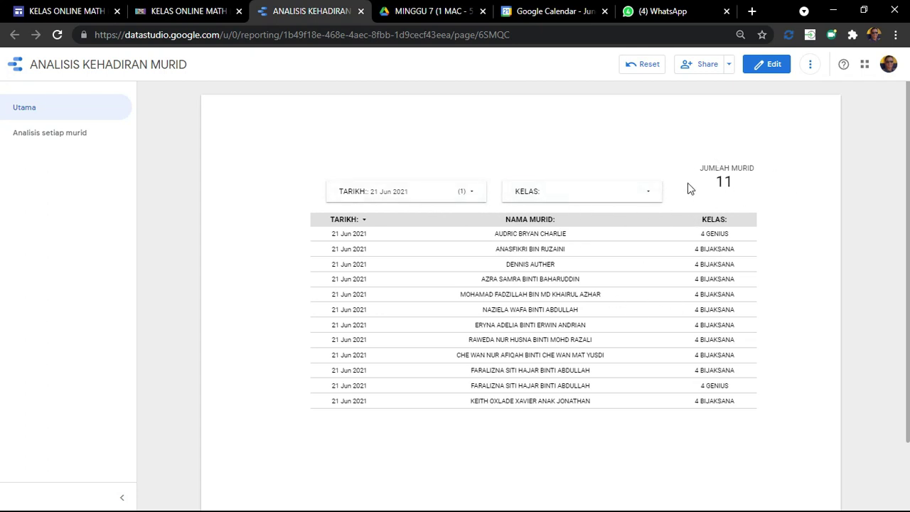
click(647, 195)
click(630, 232)
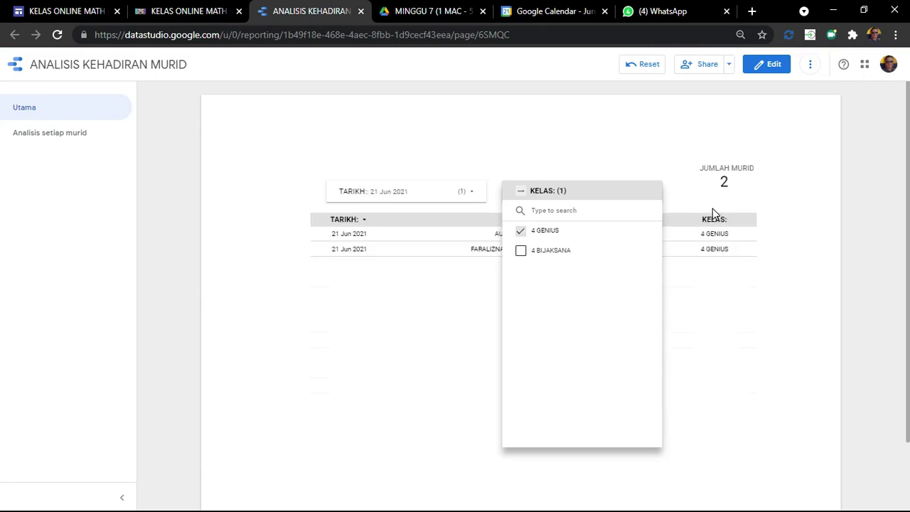
click(692, 167)
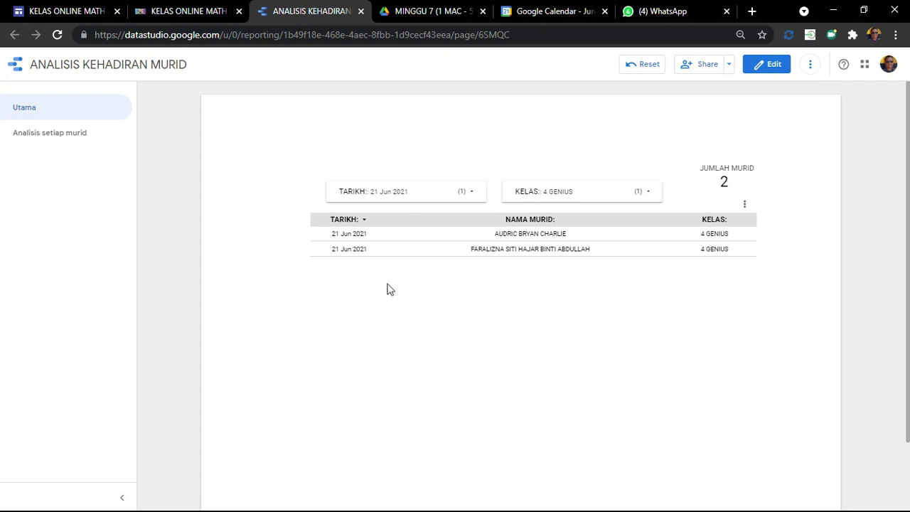
Step: Recheck the date filter and open the Analisis setiap murid page
click(452, 199)
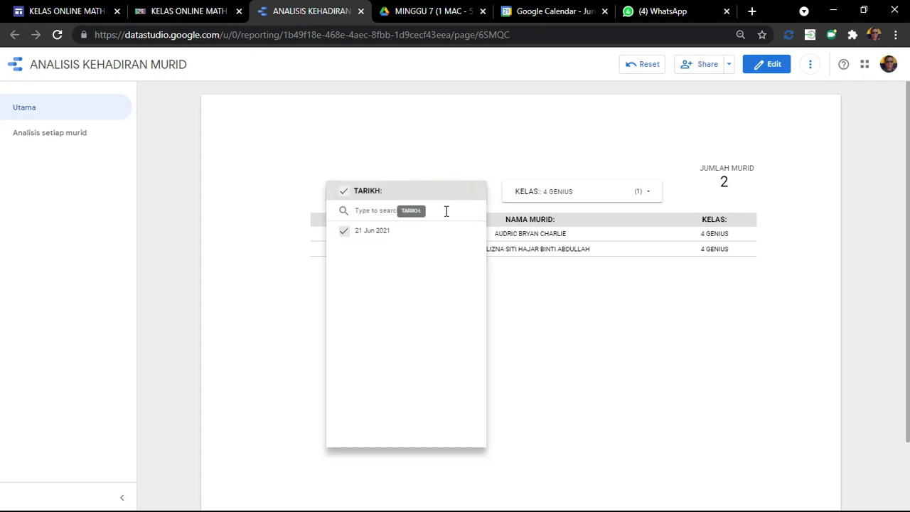
click(479, 164)
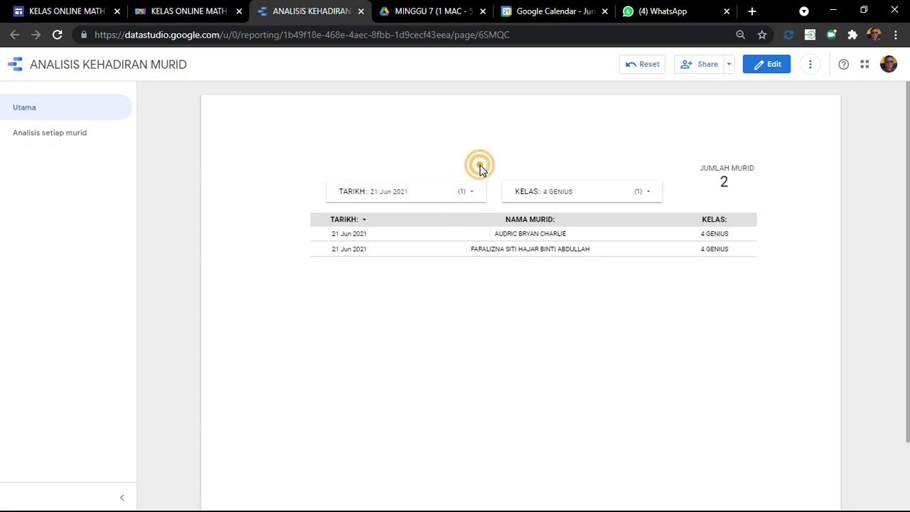
click(57, 134)
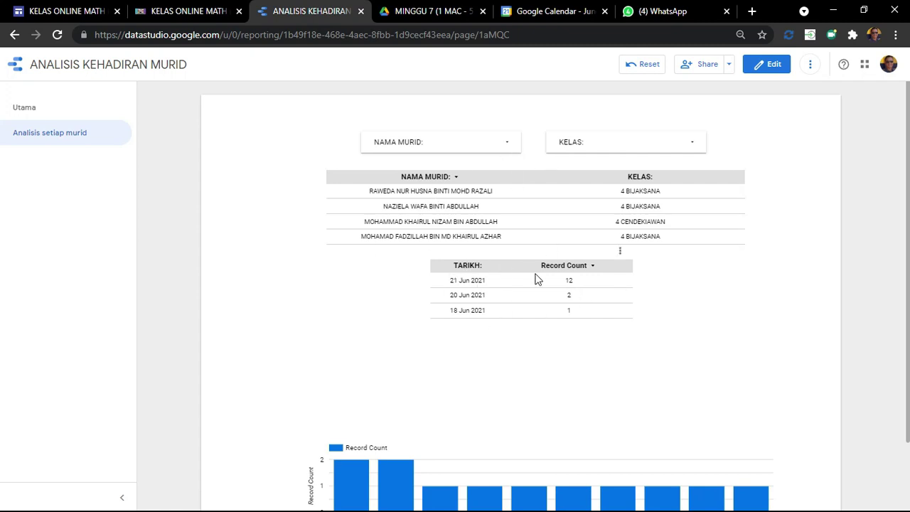
Step: Filter the Analisis setiap murid page by NAMA MURID to show only the first student's attendance
click(498, 143)
click(478, 181)
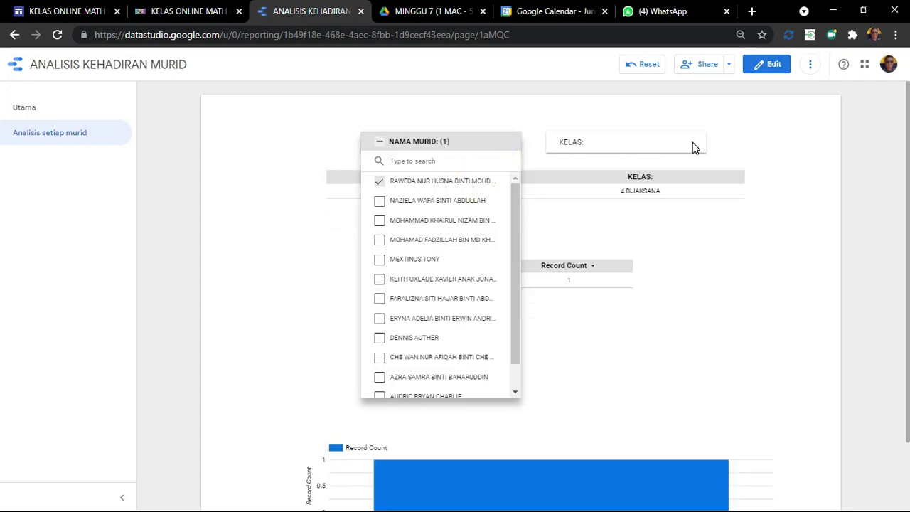
click(517, 121)
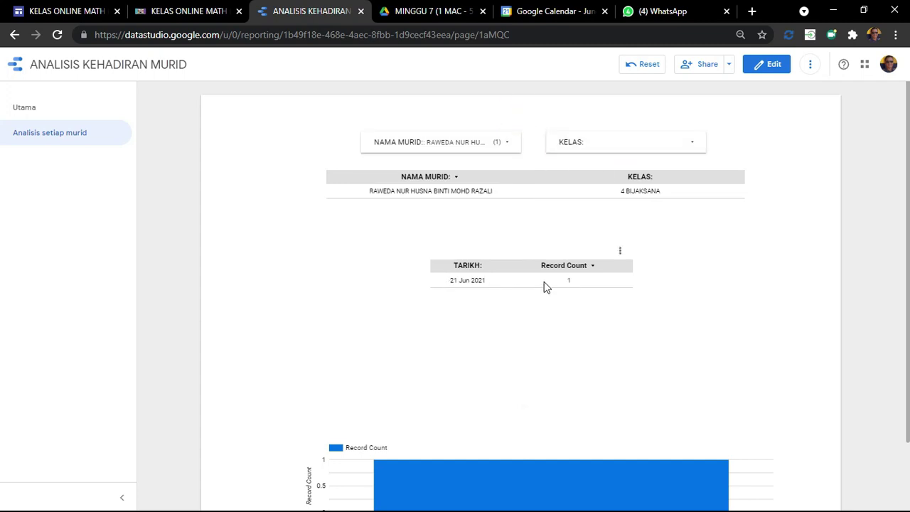
scroll(559, 355, down, 1)
mouse_move(543, 427)
scroll(416, 256, up, 1)
Step: Switch the filter to a different single student, then return to the site's PENGURUSAN GURU page
click(498, 142)
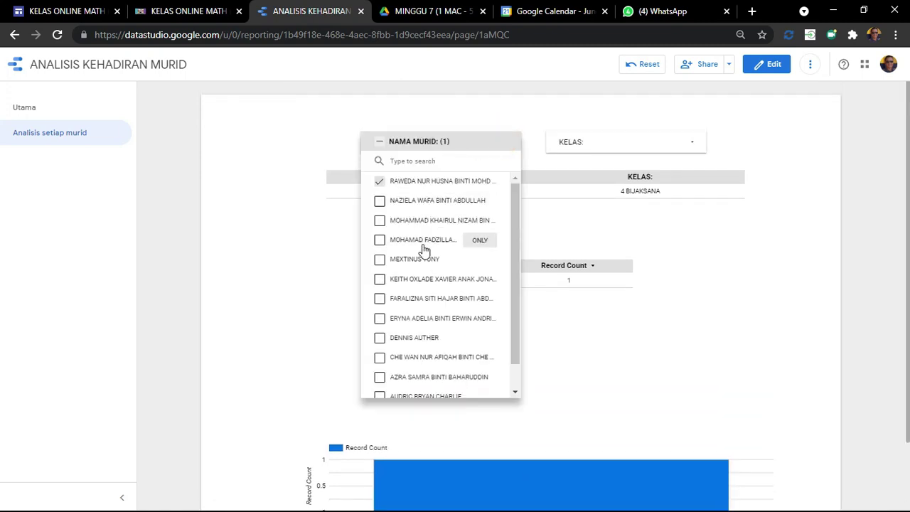
click(474, 261)
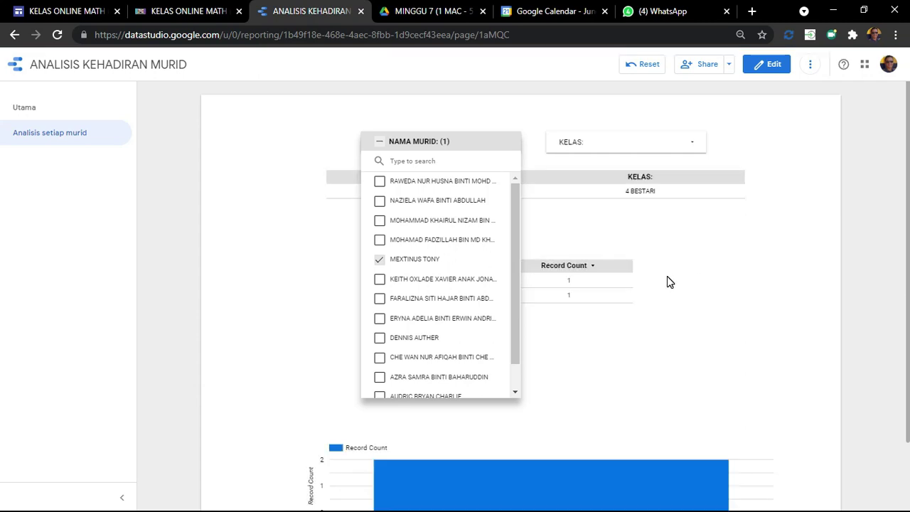
click(712, 275)
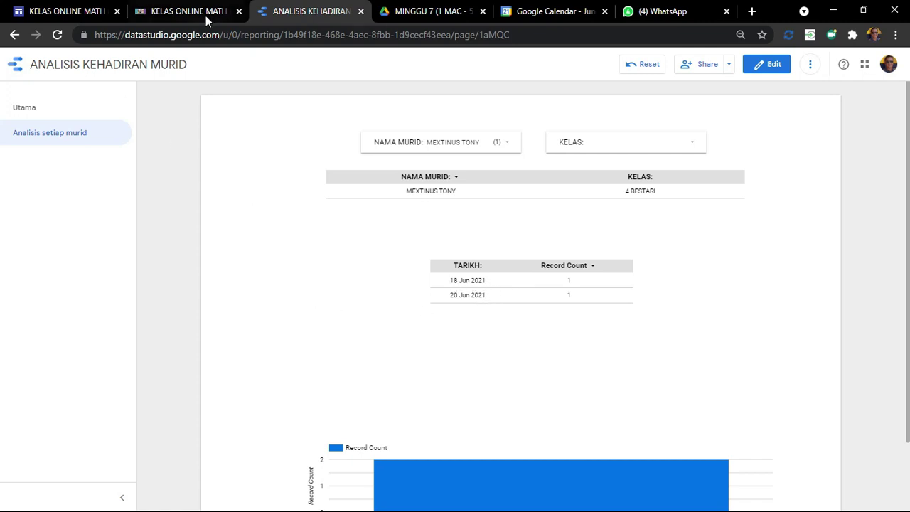
click(60, 10)
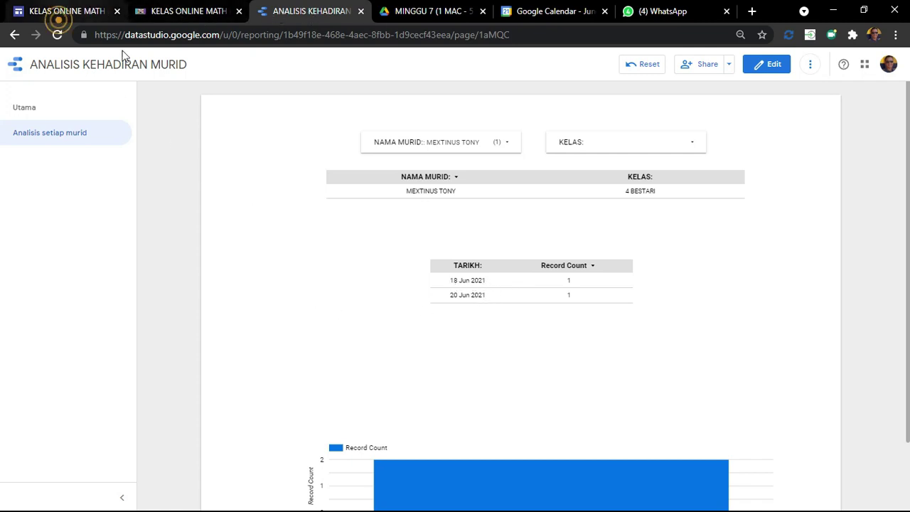
click(174, 13)
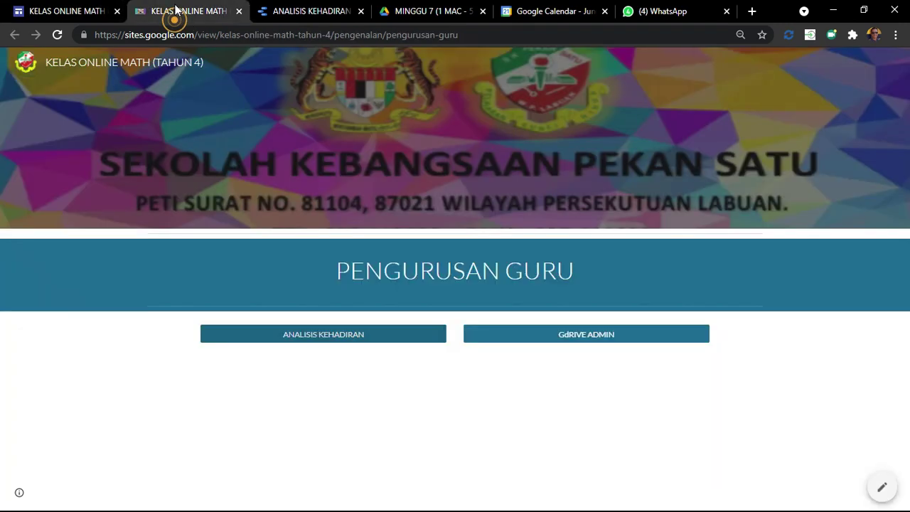
Step: Open the PROJEK LIVE PRODUK GOOGLE folder from GdRIVE ADMIN and bring up its Share dialog
click(609, 335)
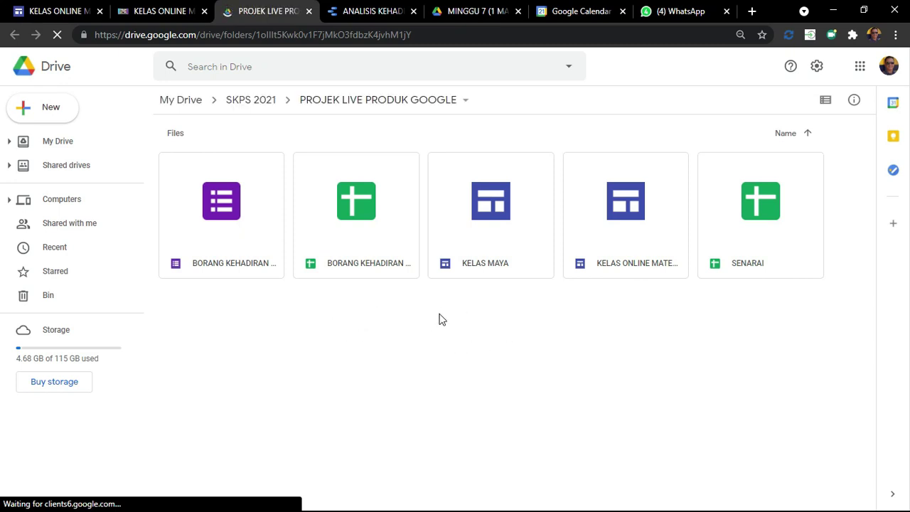
click(464, 103)
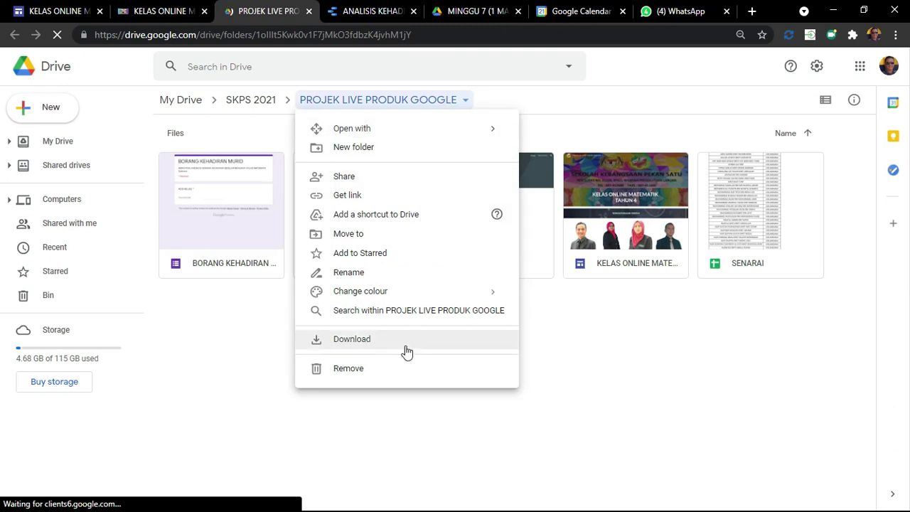
click(393, 178)
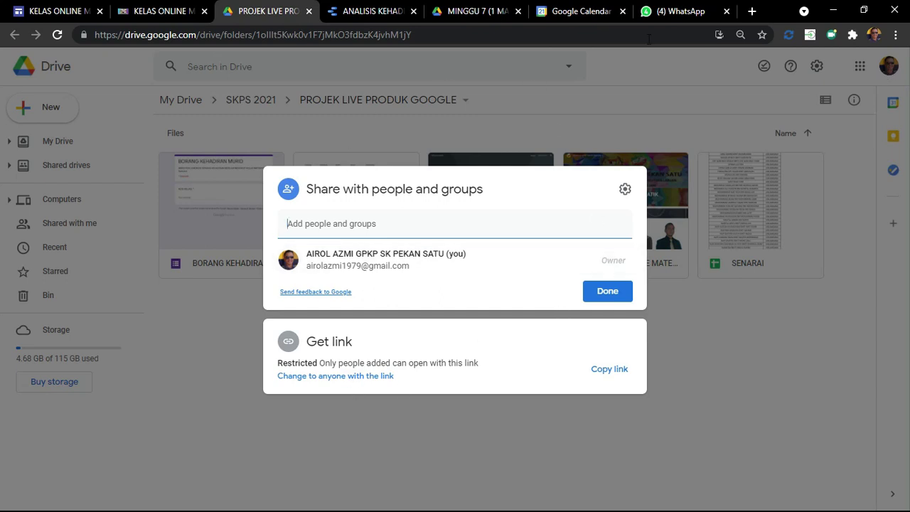
Step: Change the folder's link access to Anyone with the link, then back to Restricted
click(375, 384)
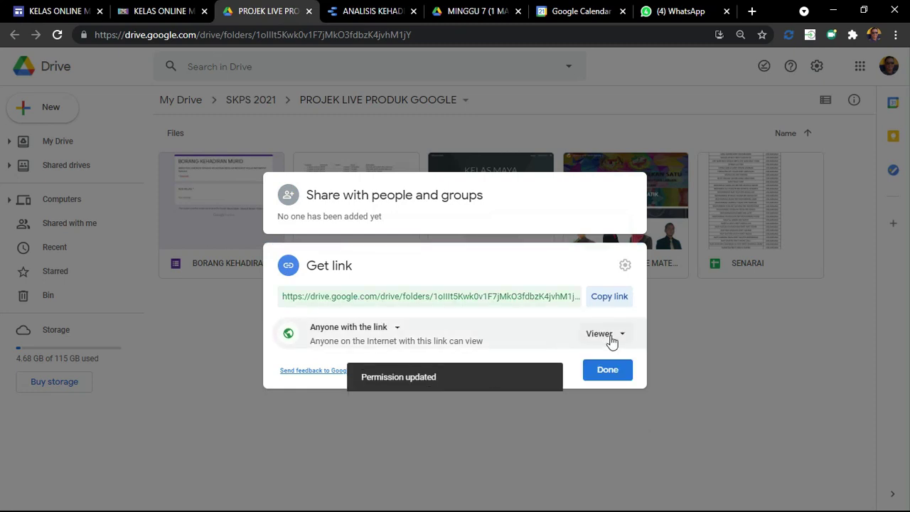
click(397, 329)
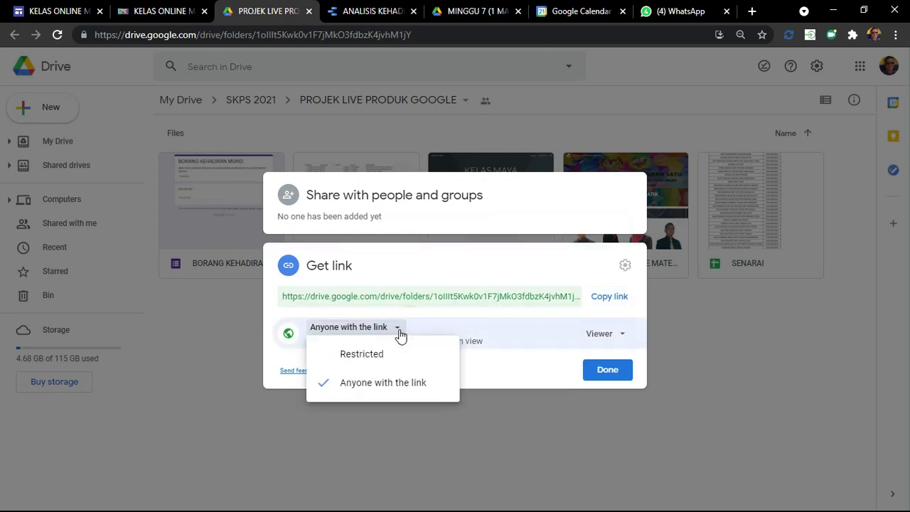
click(381, 351)
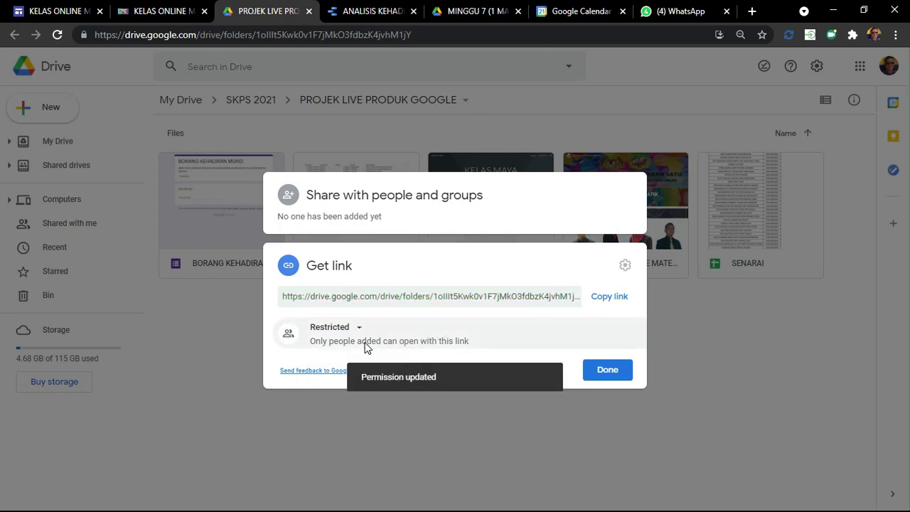
Step: Add the AHLI PANITIA MATEMATIK group, cancel the share, and go back to the class site editor
click(317, 215)
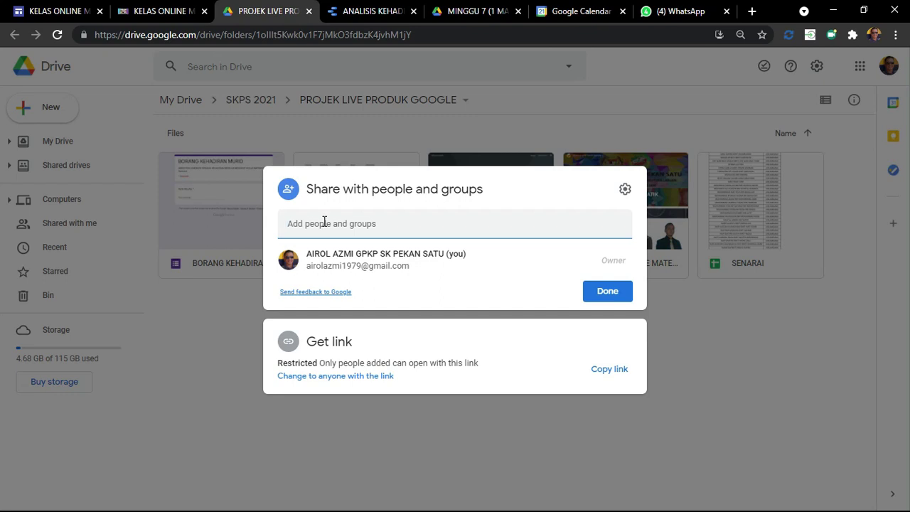
text(Nur Izzati binti AHmad Fuad)
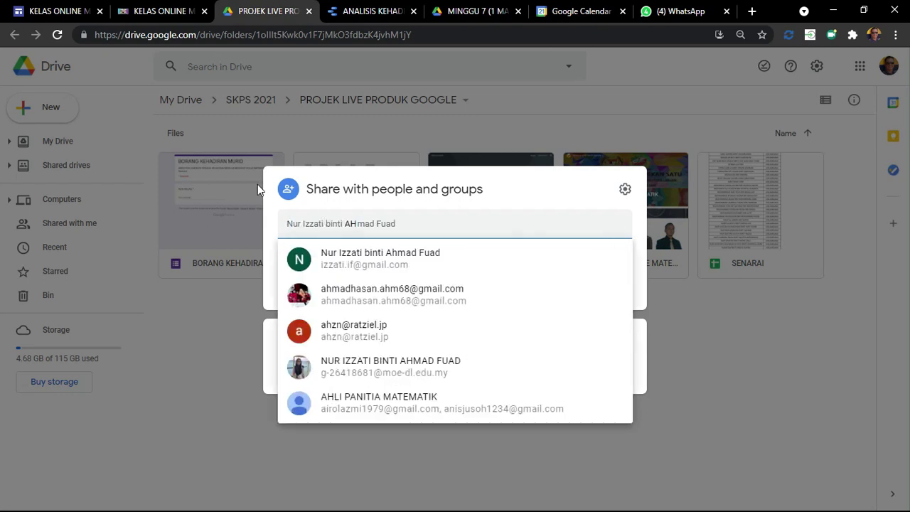
double_click(405, 223)
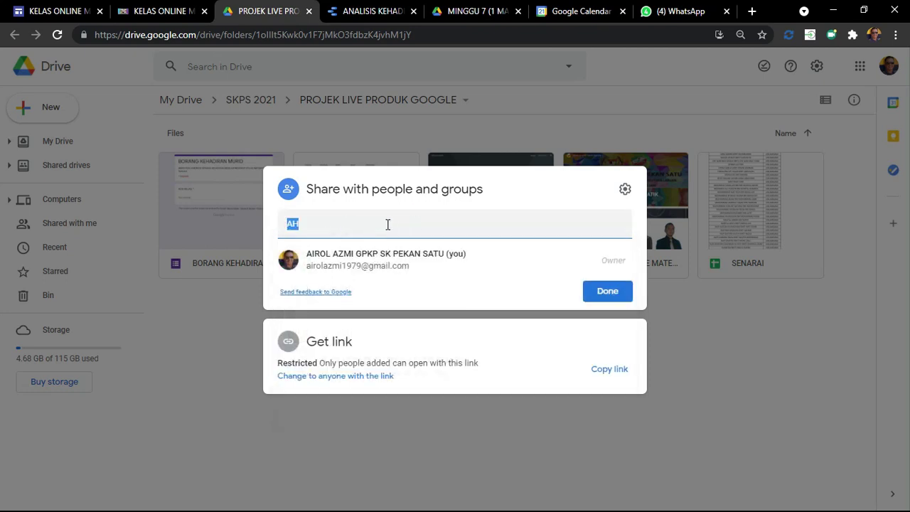
click(395, 224)
text(li)
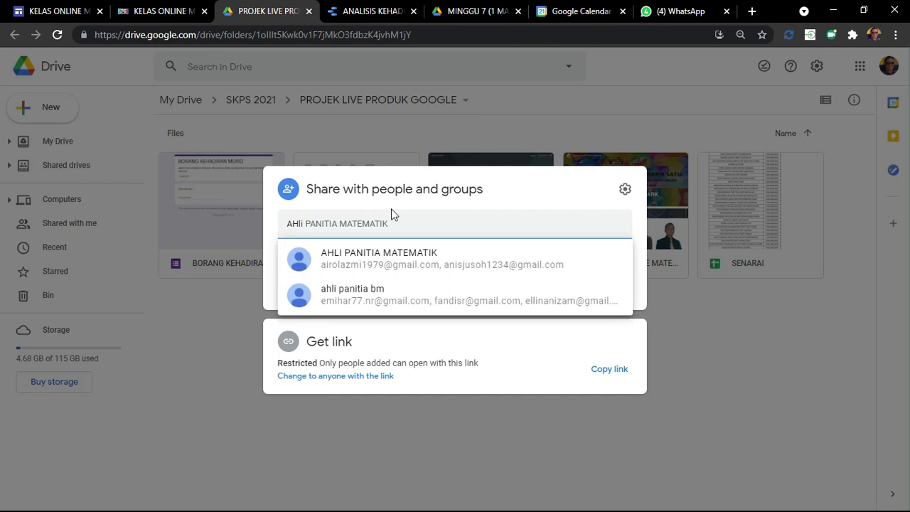
click(422, 265)
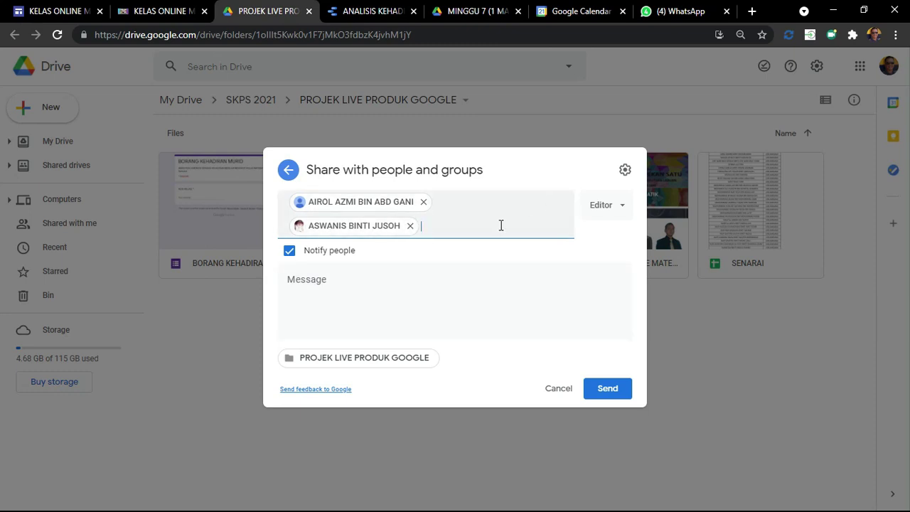
click(558, 390)
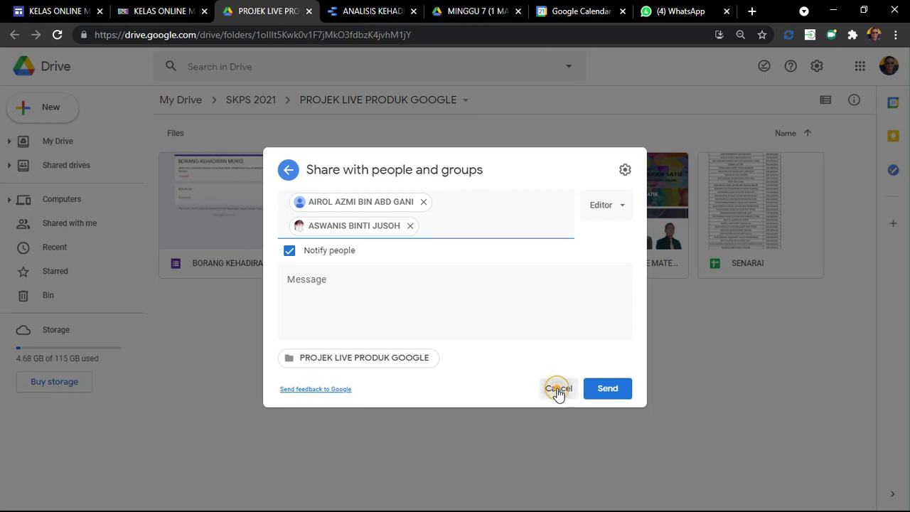
click(21, 14)
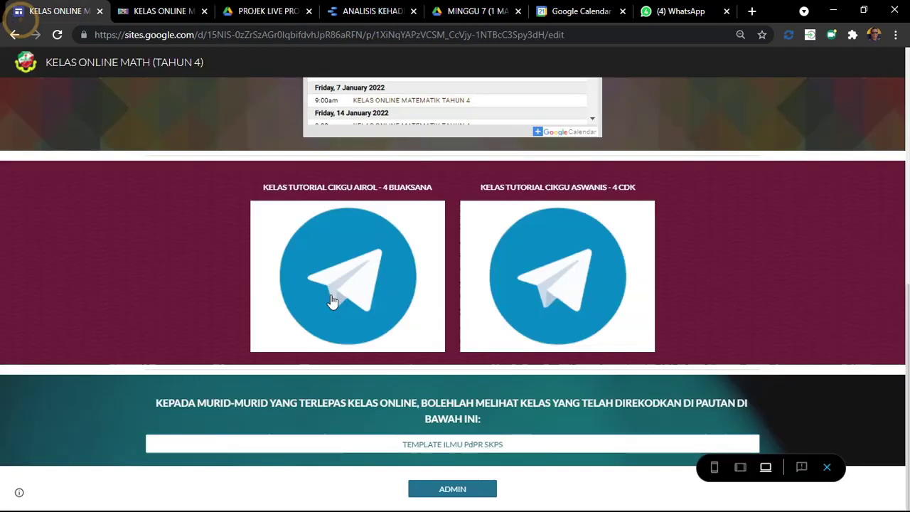
scroll(654, 309, up, 6)
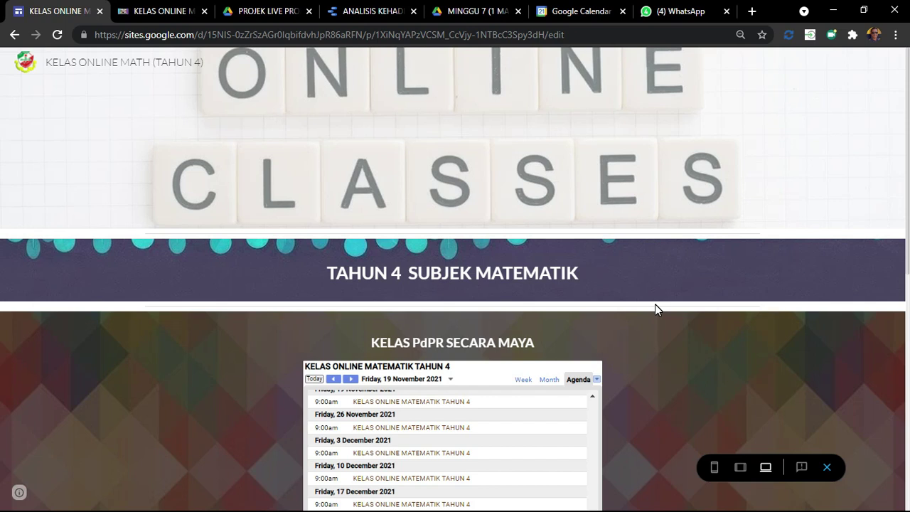
scroll(653, 305, down, 5)
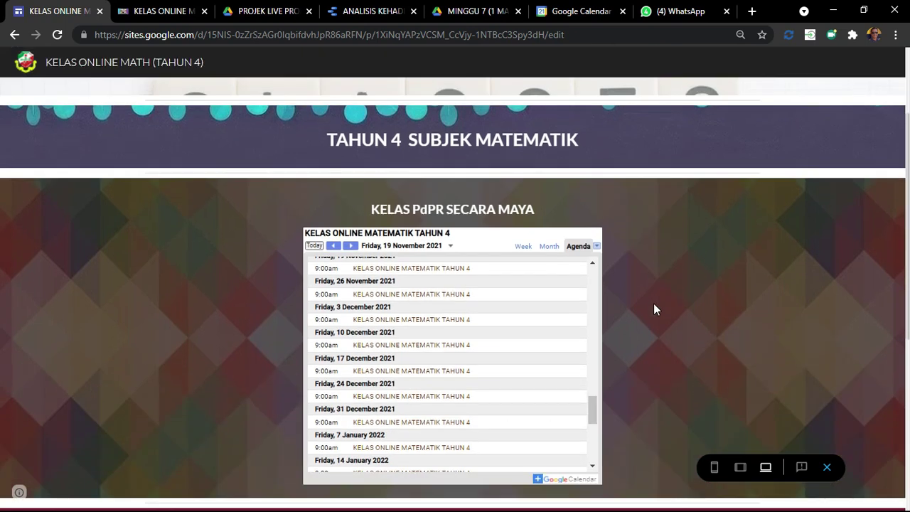